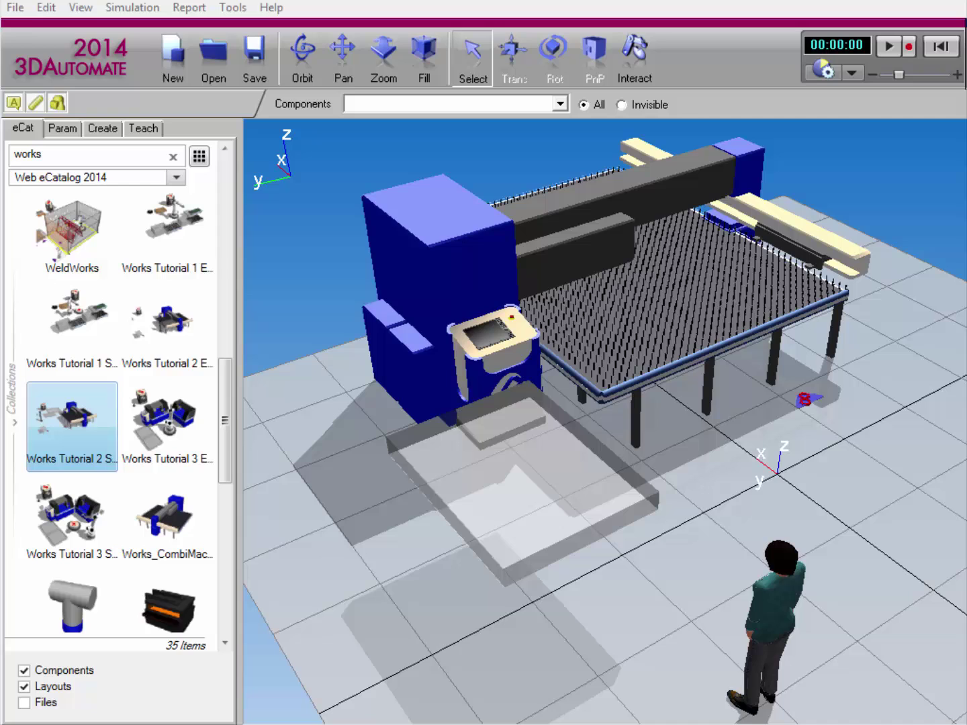
Set the Works_Process conveyor's Task to MachineProcess in its Param tab
left_click(545, 502)
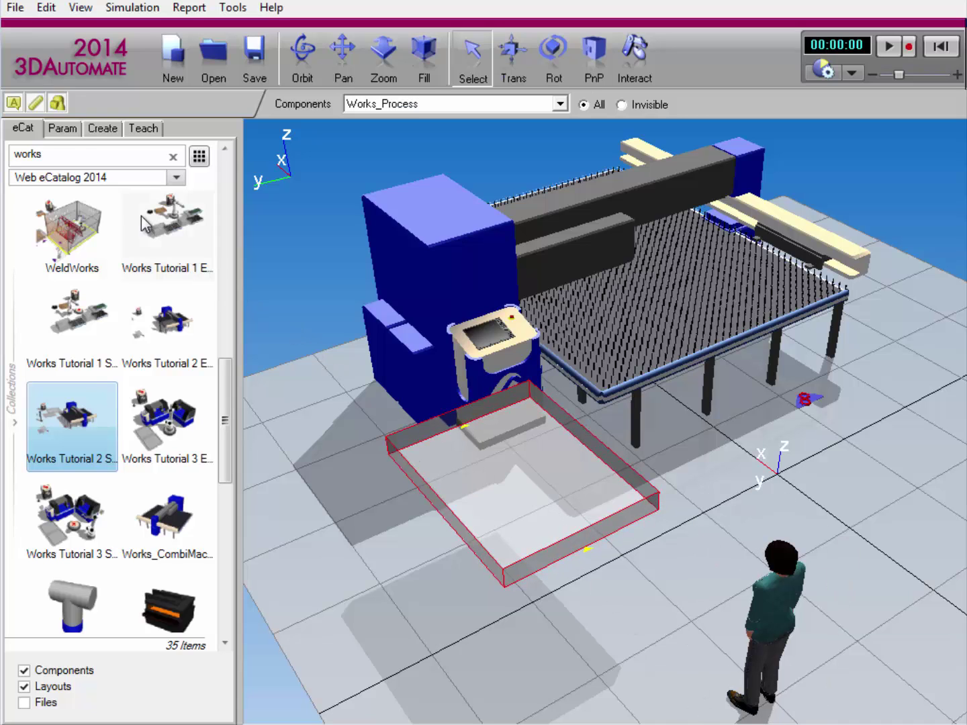
left_click(62, 134)
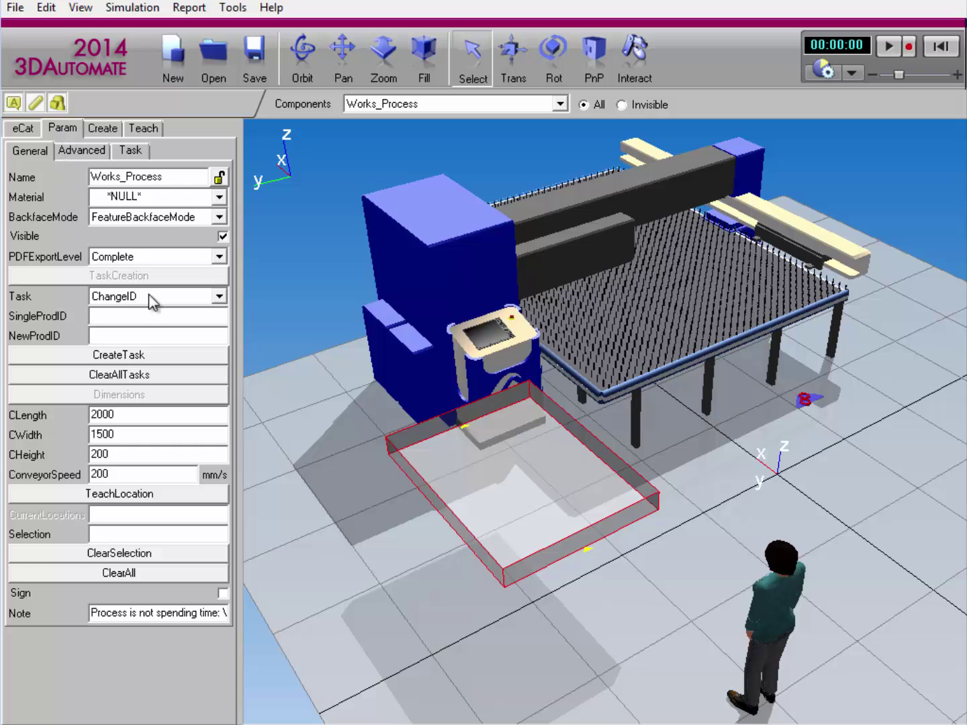
left_click(217, 297)
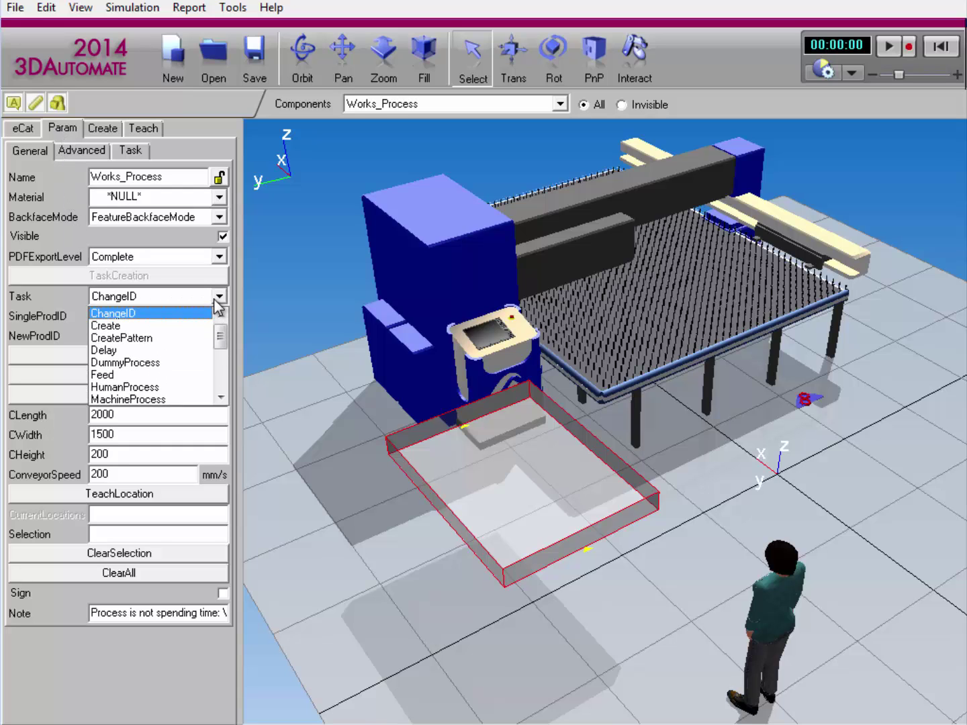
left_click(200, 399)
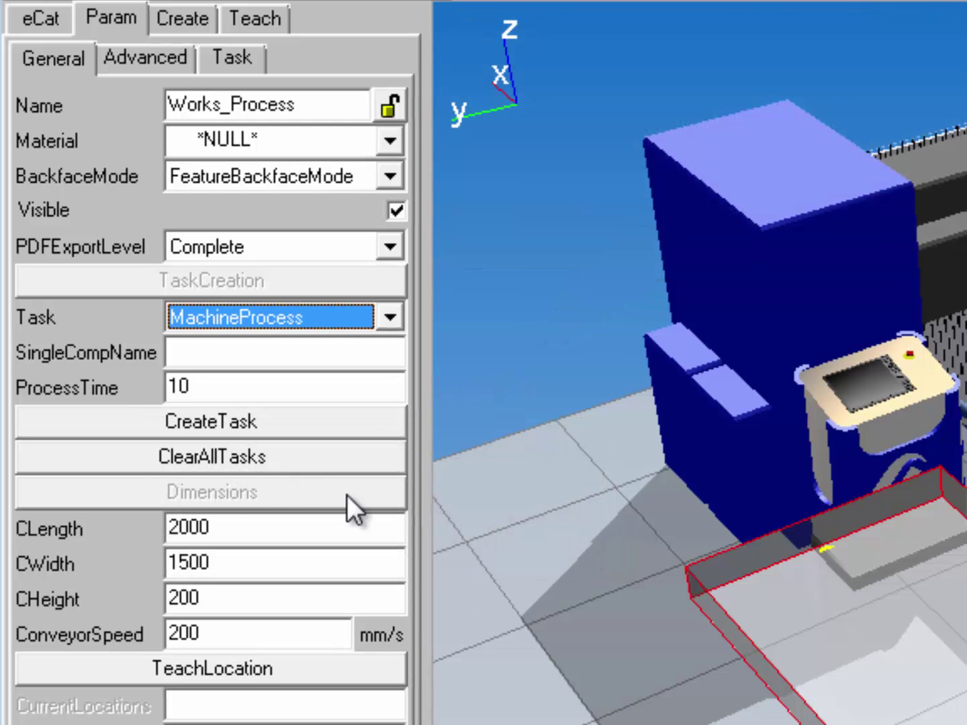
Copy the machine's name Works_CombiMachine into the conveyor's SingleCompName field
left_click(784, 293)
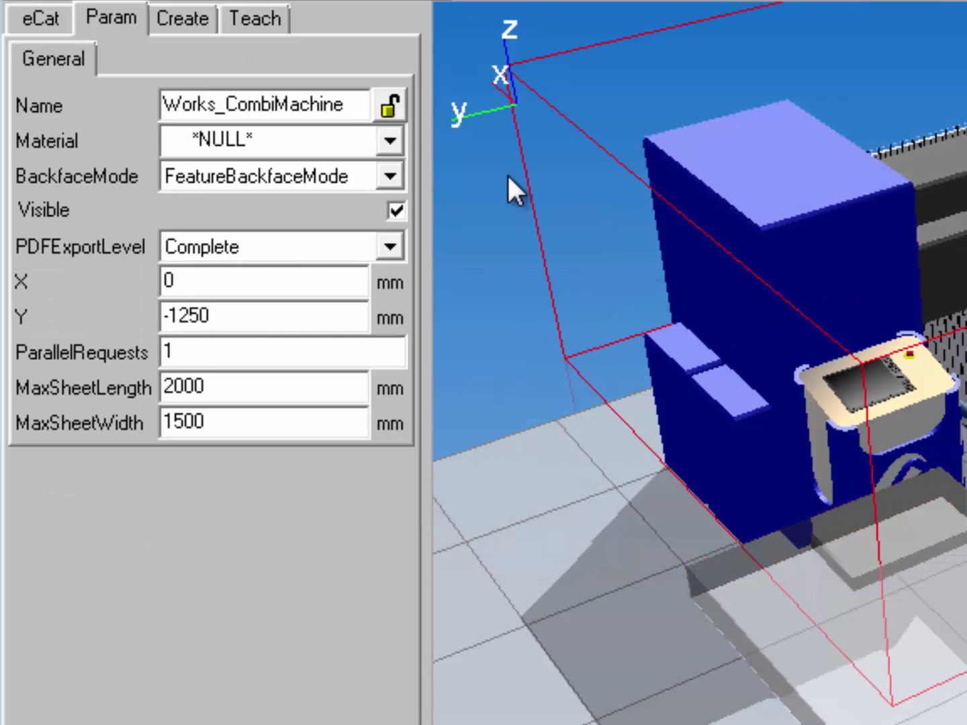
left_click_drag(360, 103, 111, 111)
right_click(348, 97)
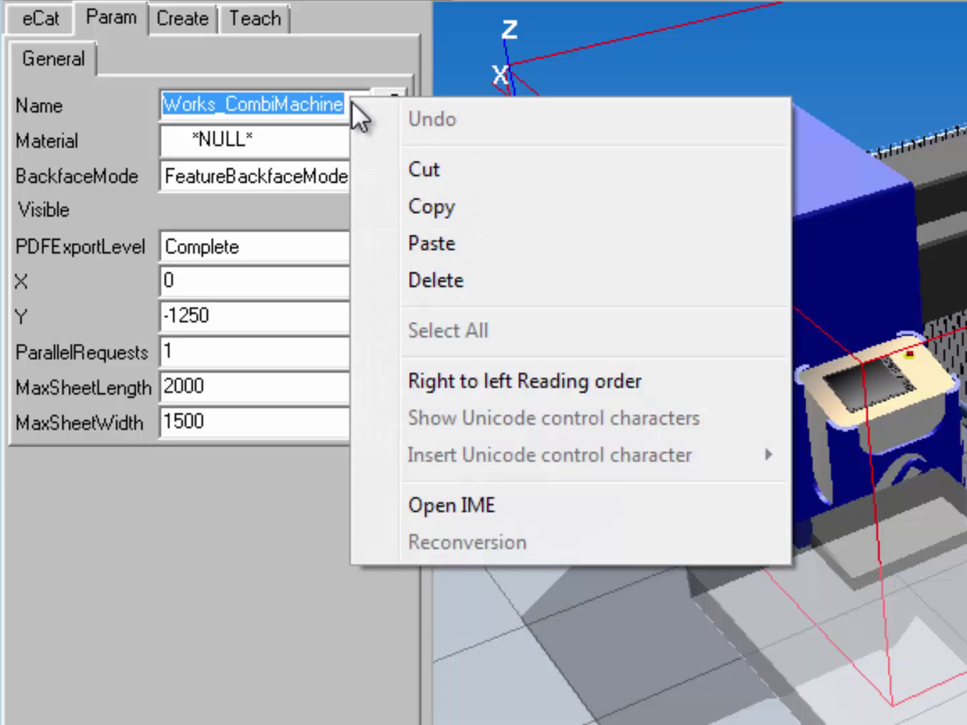
left_click(406, 208)
left_click(809, 640)
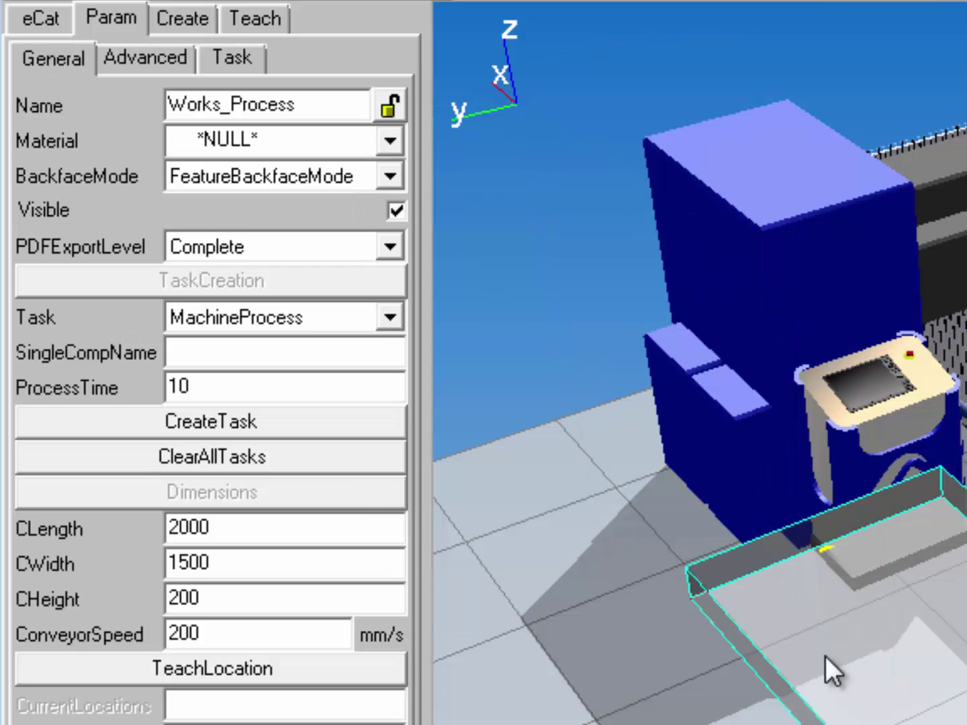
left_click(258, 352)
right_click(258, 351)
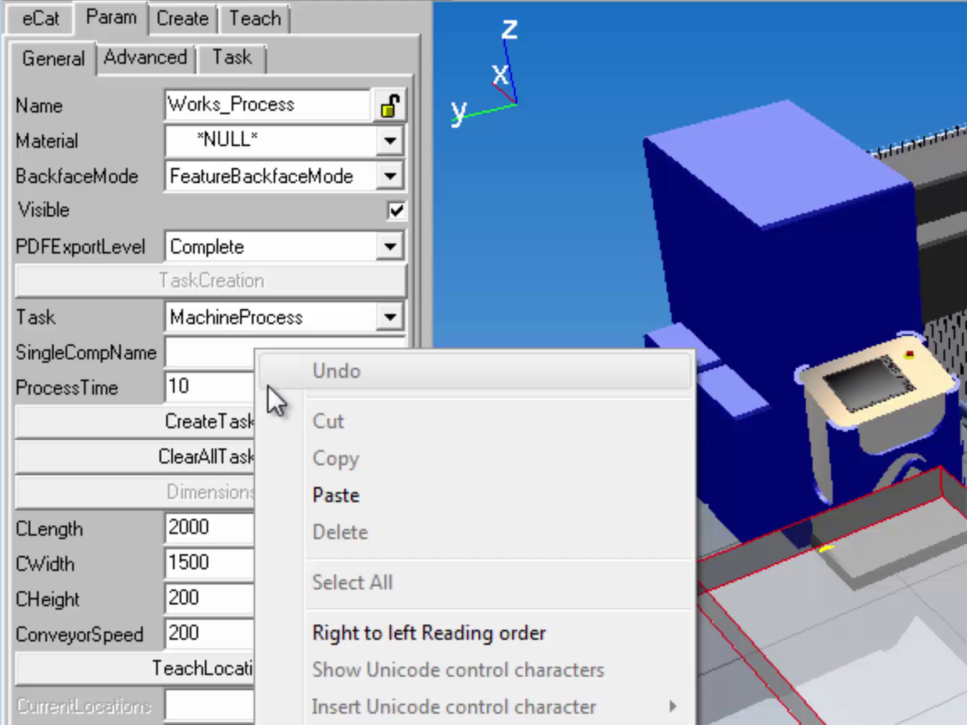
left_click(351, 493)
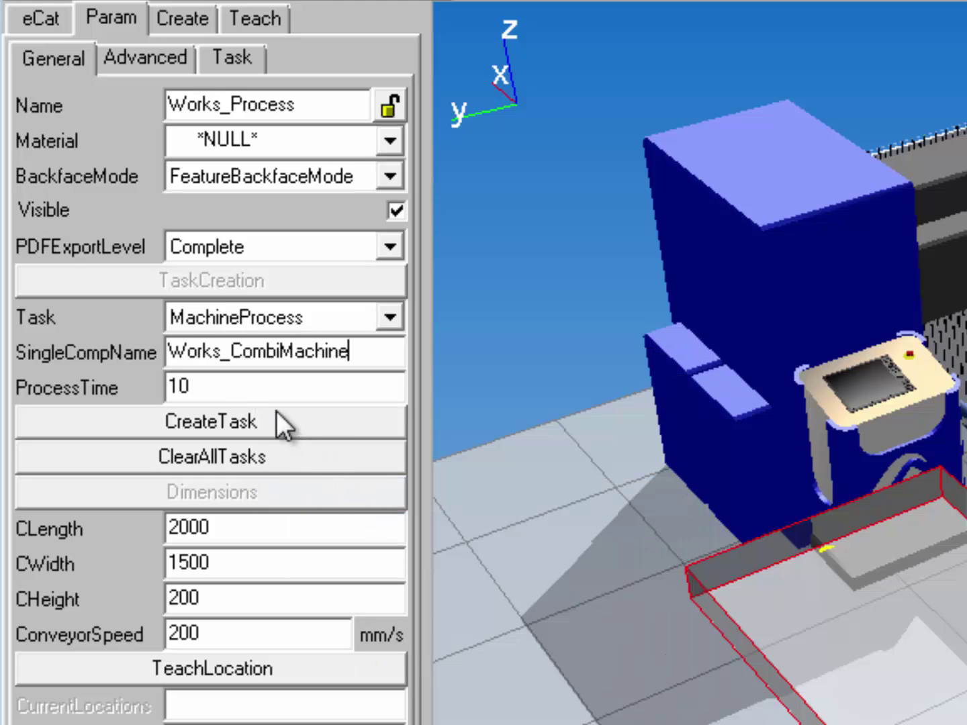
Change ProcessTime to 5 and create the MachineProcess task
left_click_drag(201, 391, 131, 389)
type("5")
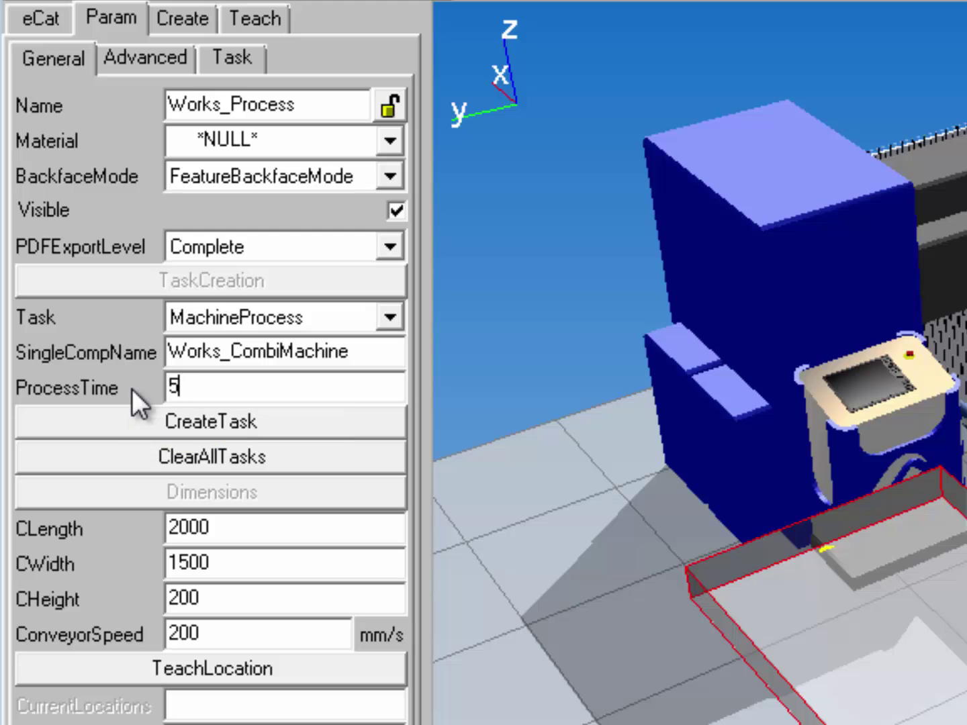
left_click(149, 416)
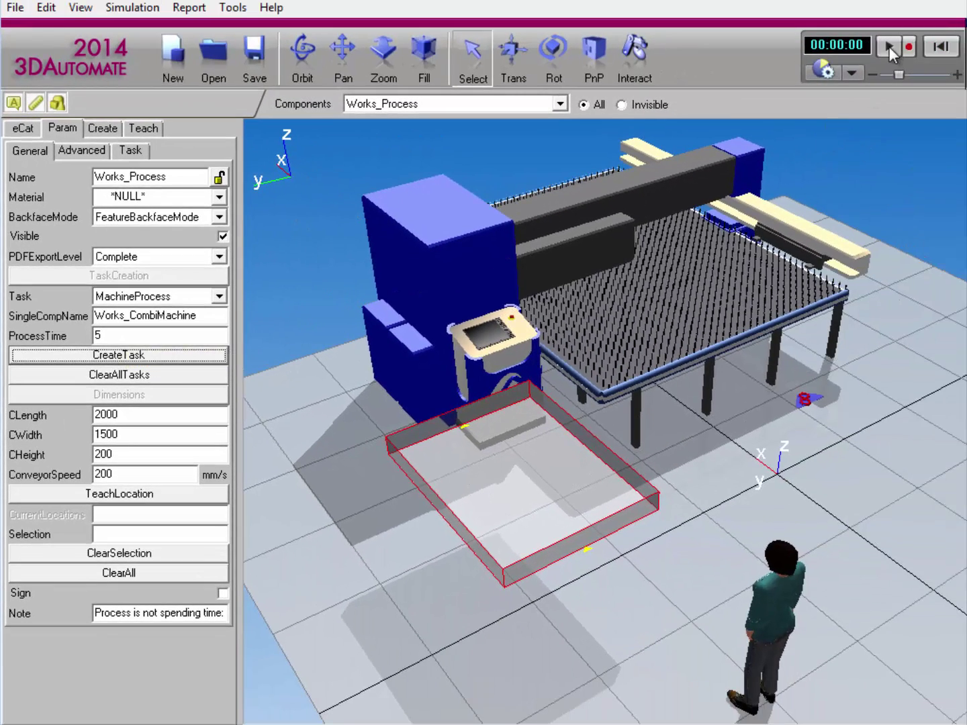
Run the simulation to 00:00:15, stop it, and reselect the conveyor tray
left_click(890, 45)
left_click(890, 47)
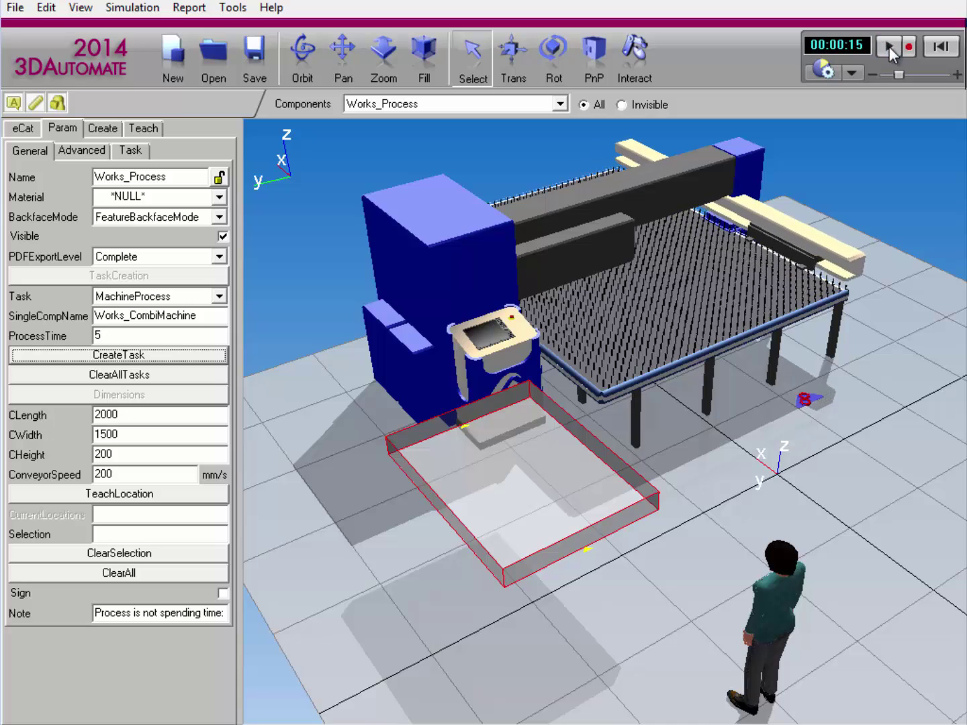
left_click(620, 468)
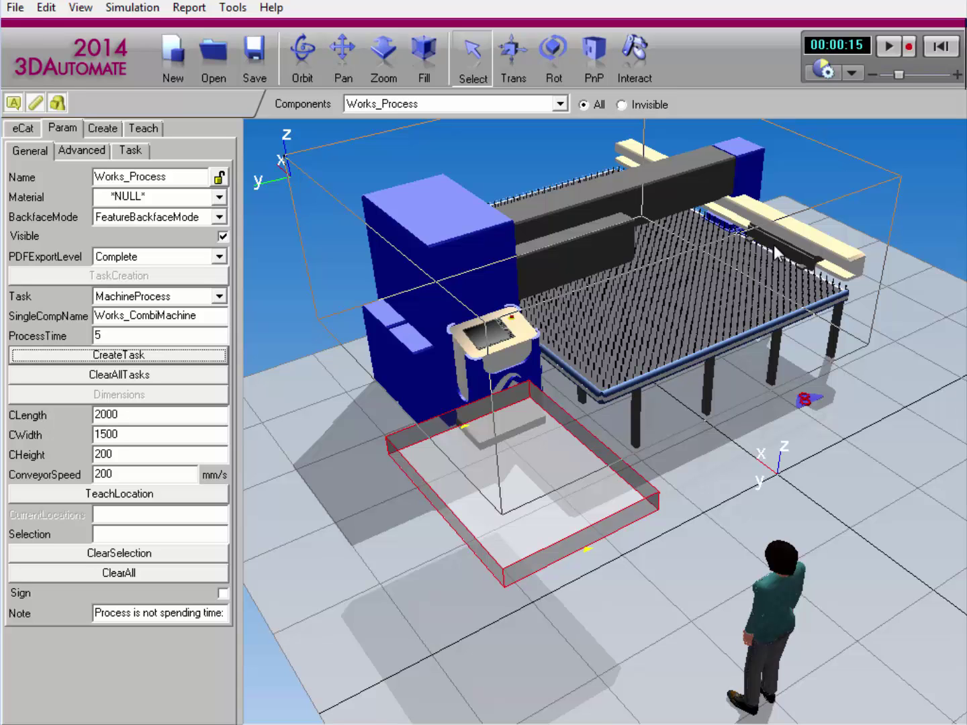
Reset the simulation, make the machine the conveyor tray's parent node, and run again
left_click(939, 46)
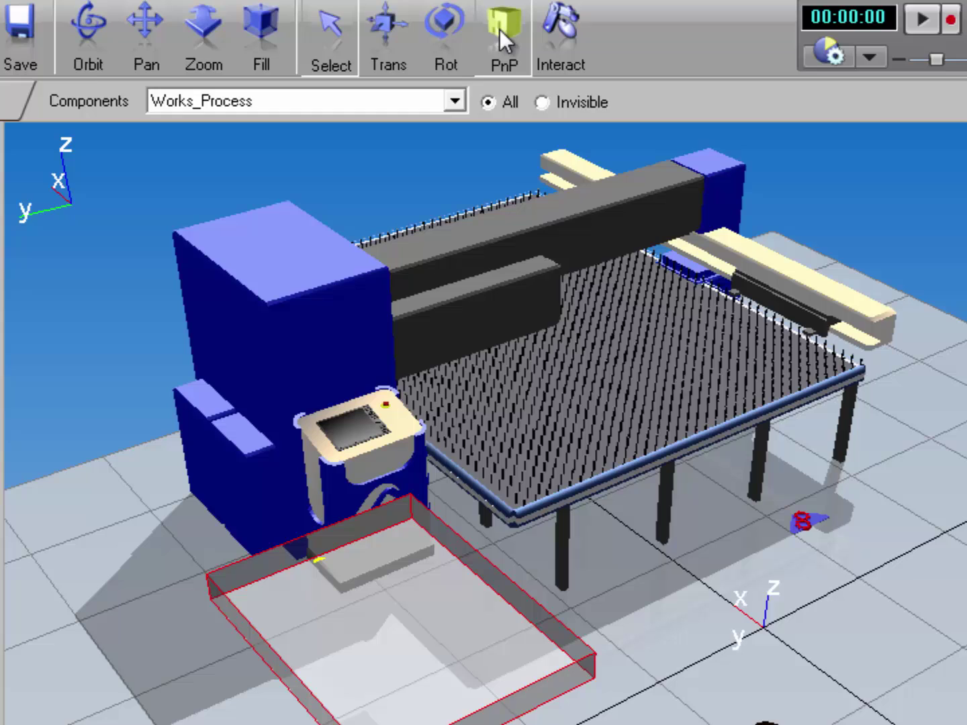
left_click(555, 39)
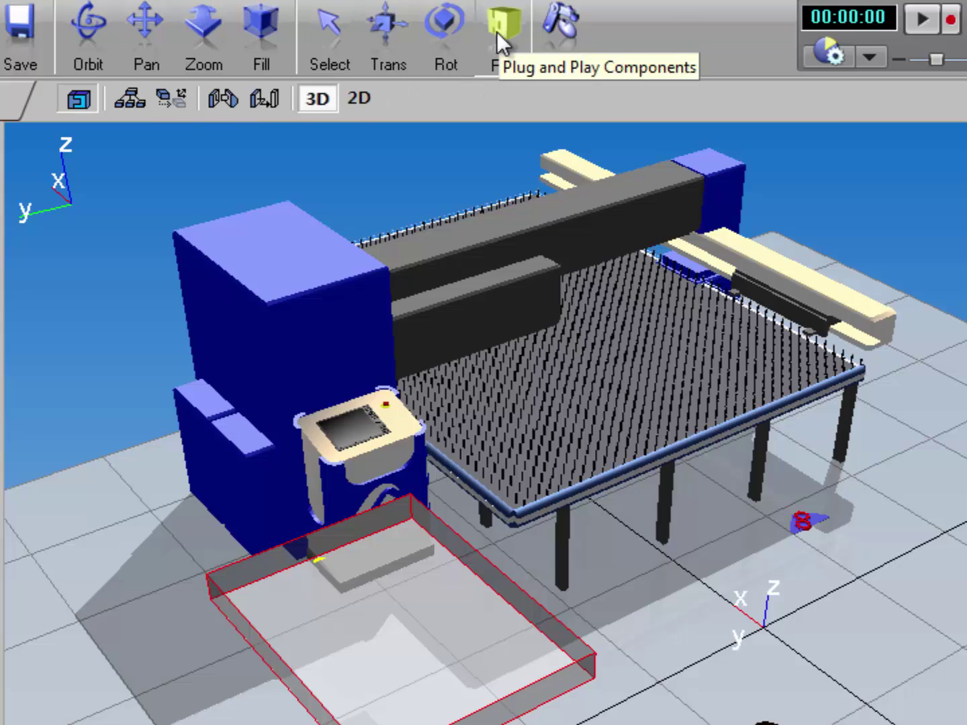
left_click(130, 100)
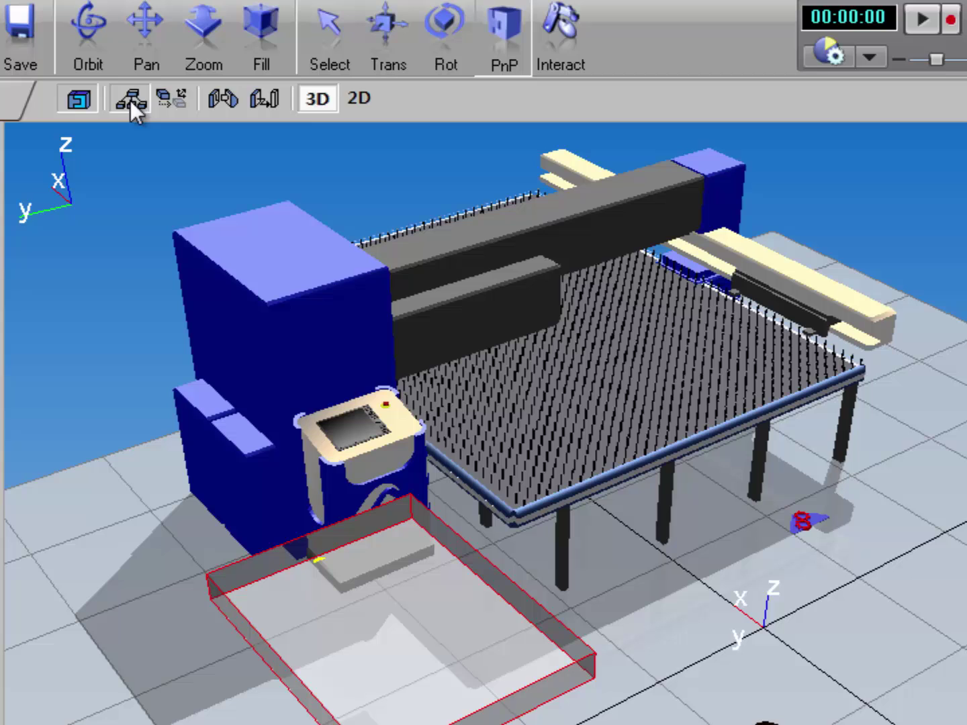
left_click(768, 295)
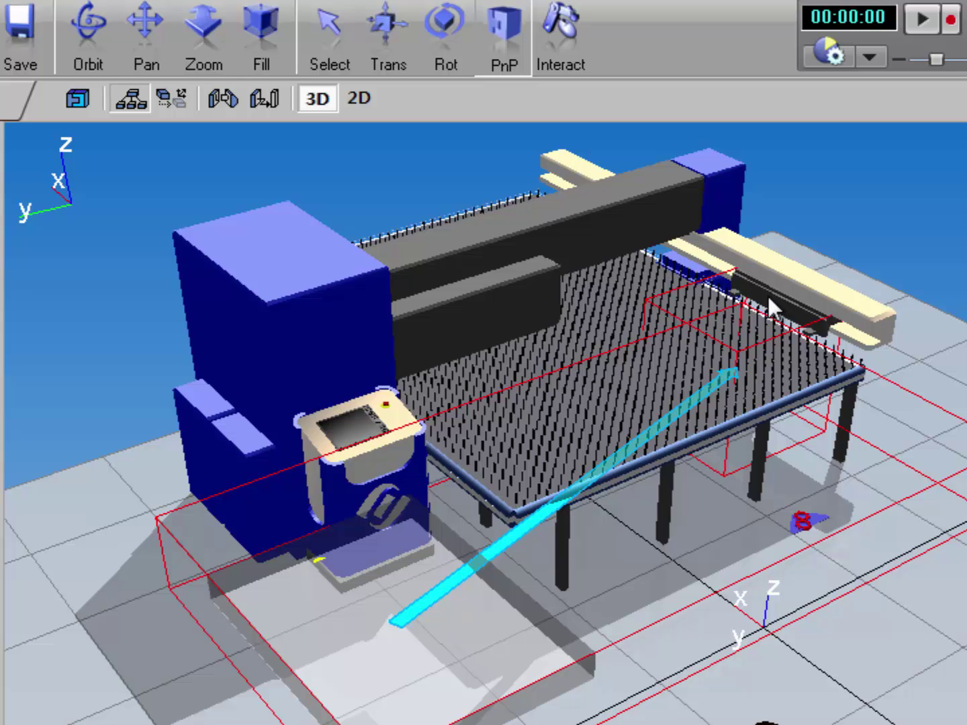
left_click(922, 24)
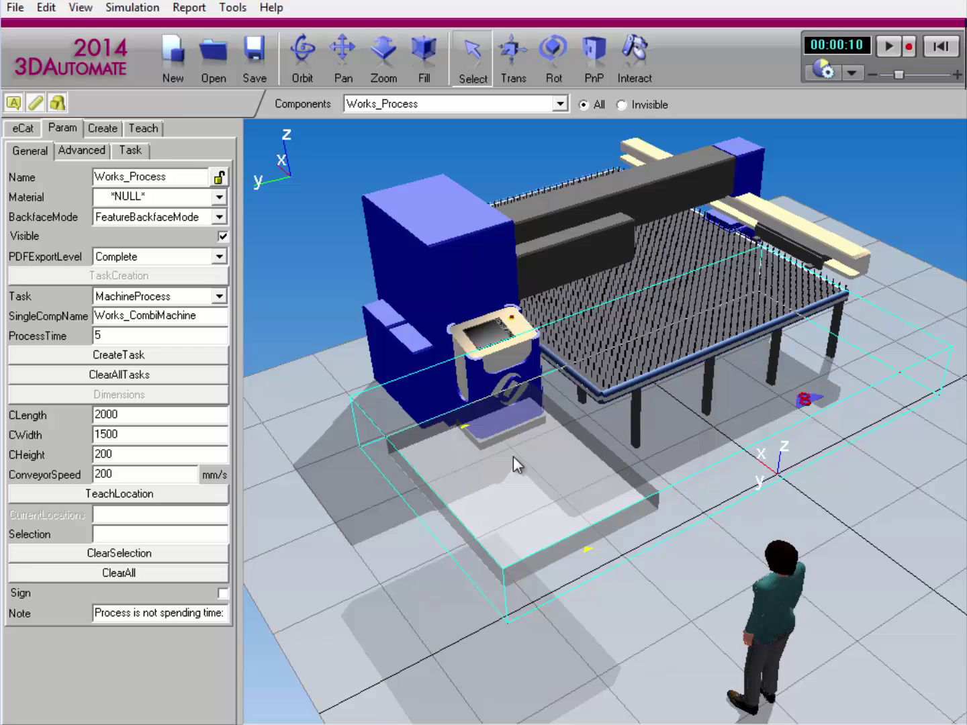
Clear the conveyor's tasks and create a HumanProcess task named MoveToMachine with process time 5
left_click(127, 378)
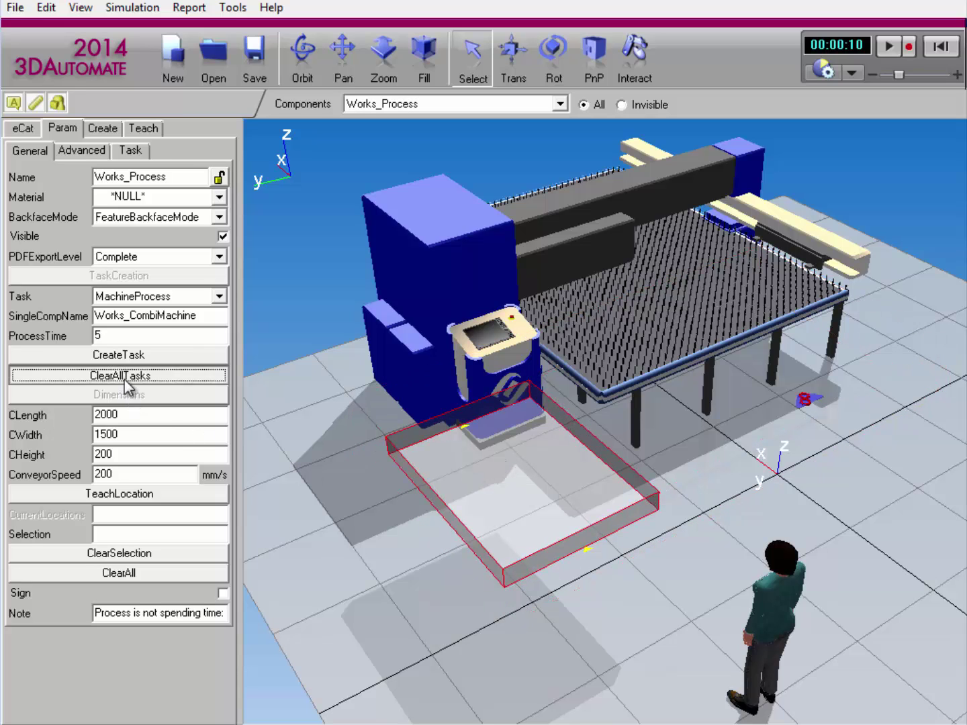
left_click(219, 297)
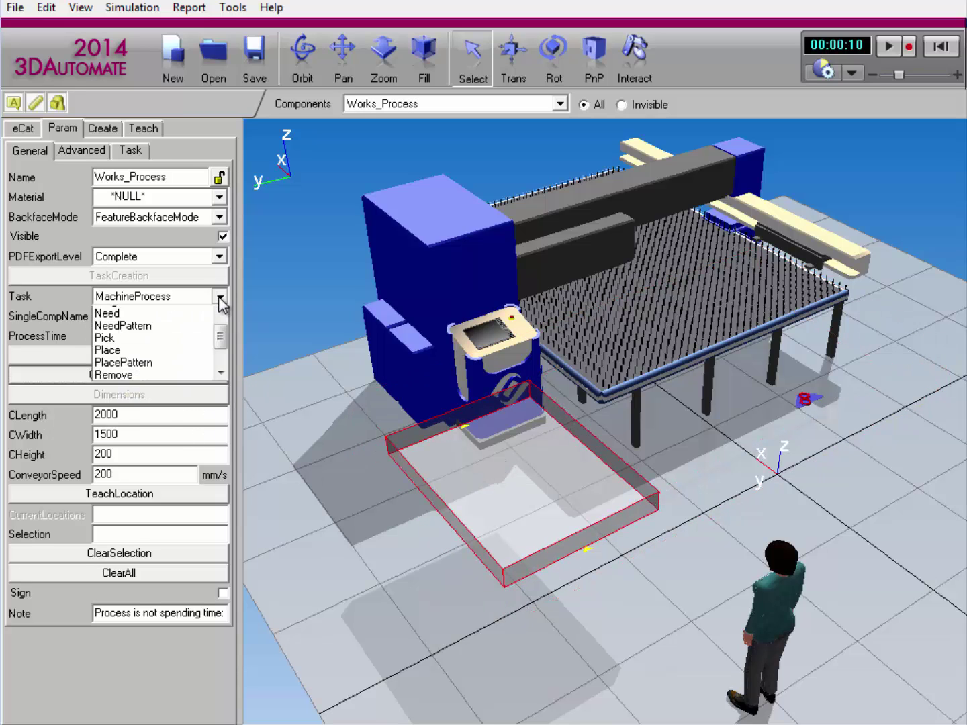
left_click_drag(223, 360, 223, 346)
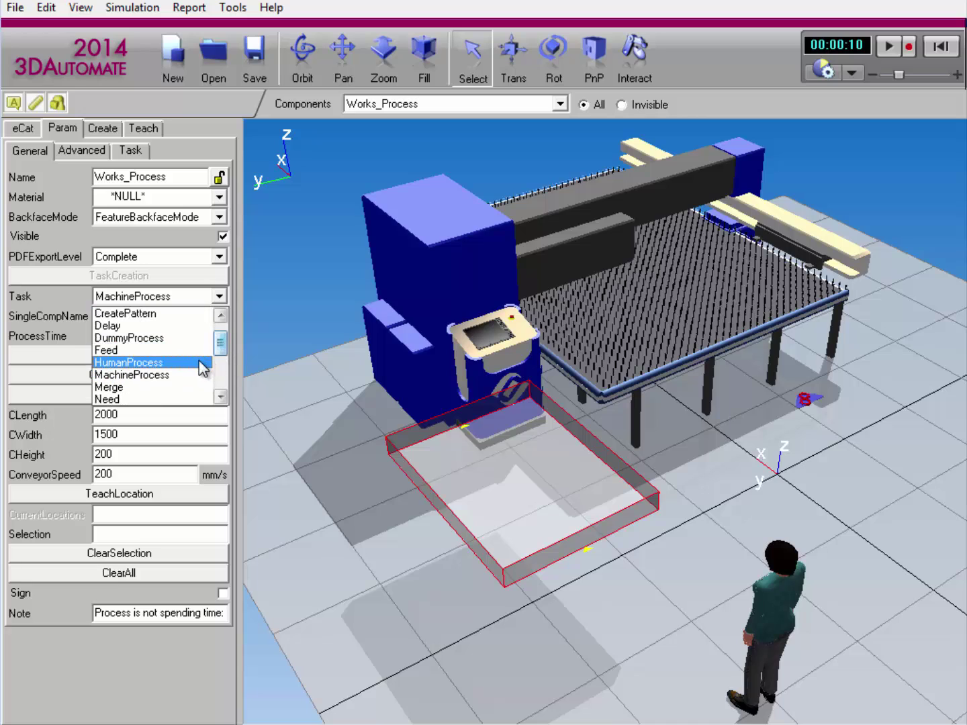
left_click(201, 364)
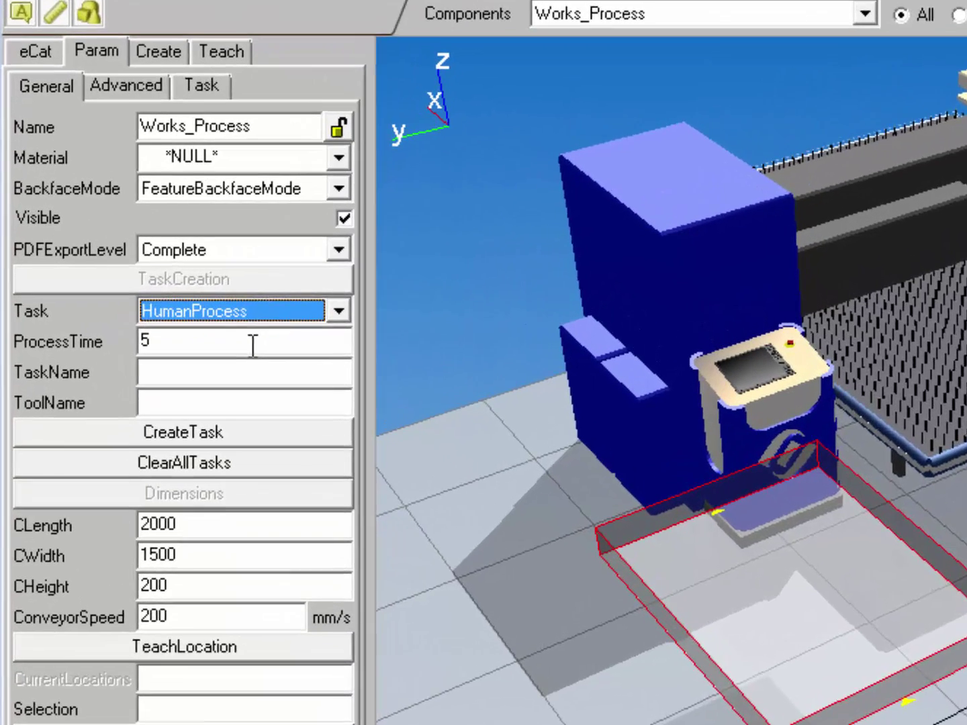
left_click(188, 326)
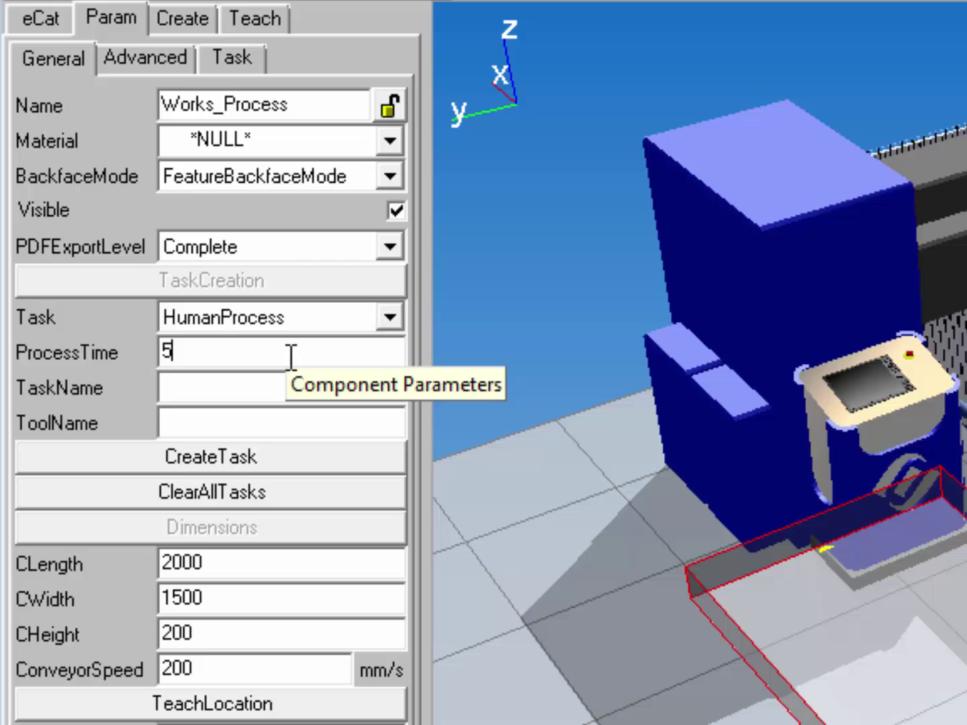
left_click(268, 380)
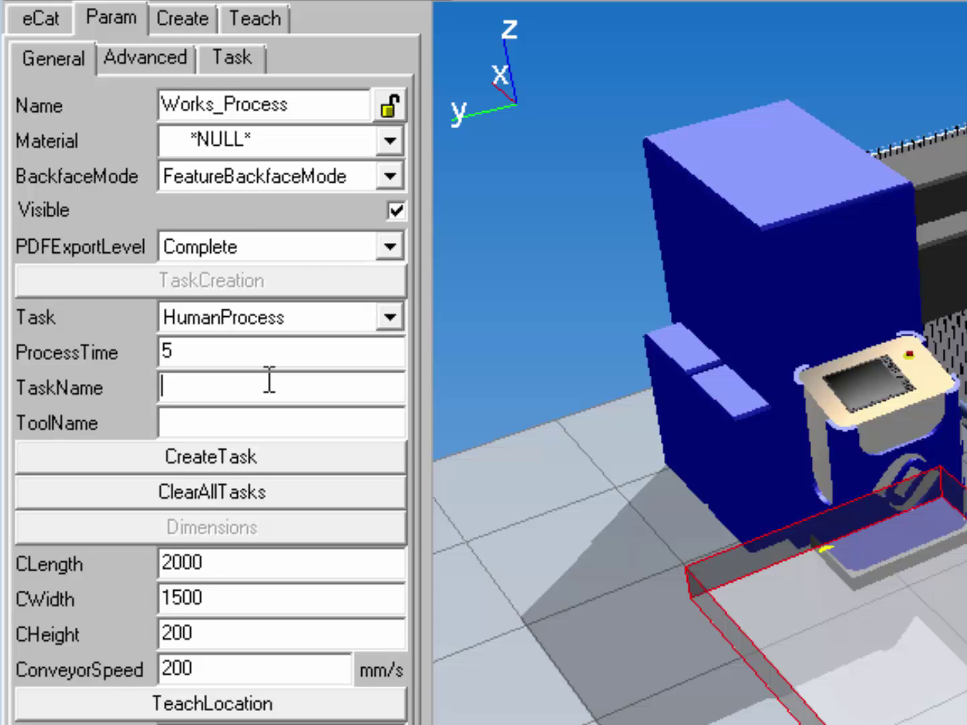
type("MoveToMachine")
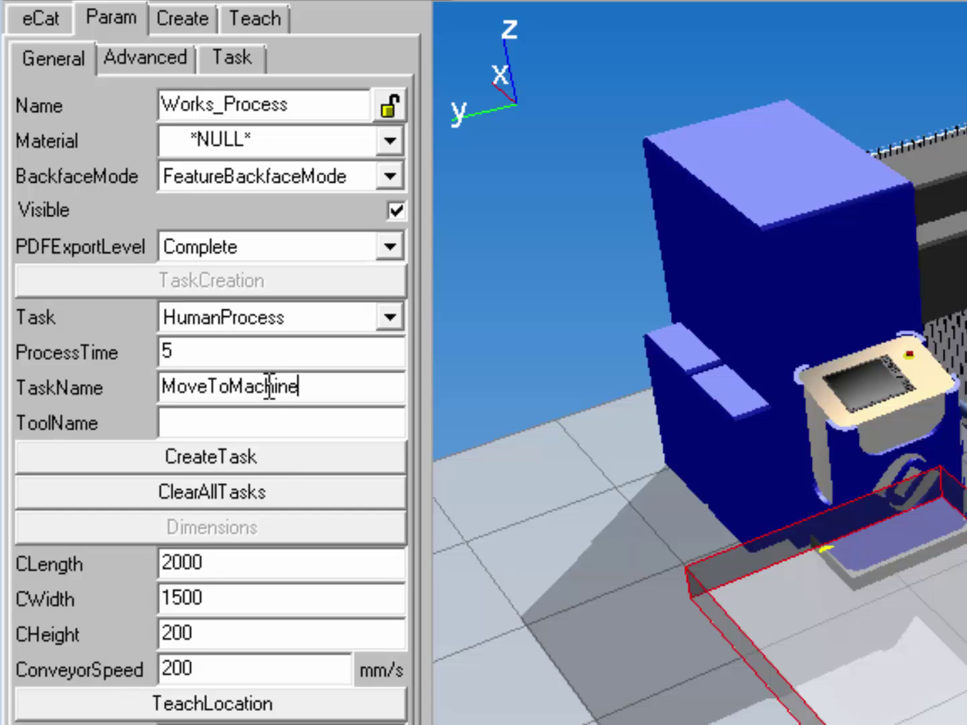
left_click(271, 456)
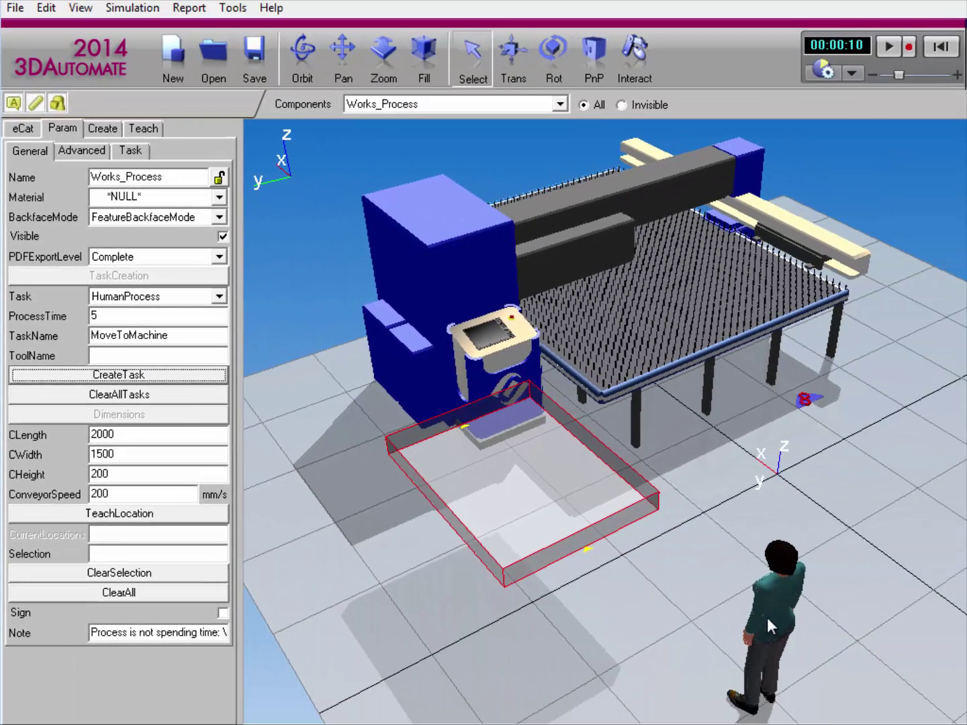
Enter MoveToMachine as the Works_Human worker's Tasklist
left_click(764, 624)
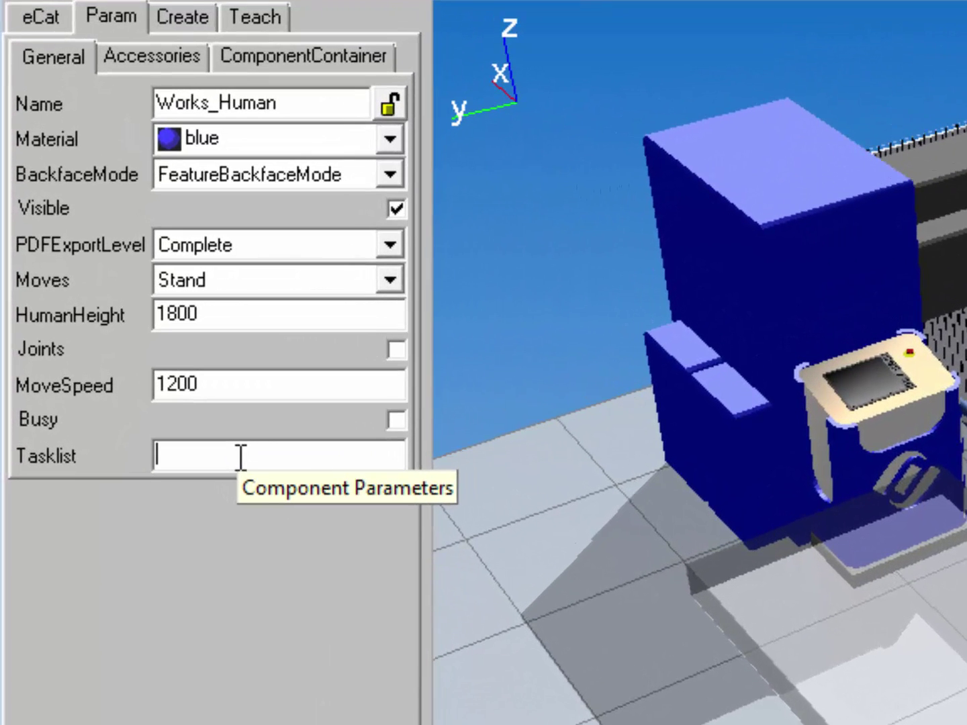
left_click(240, 456)
type("MoveToM")
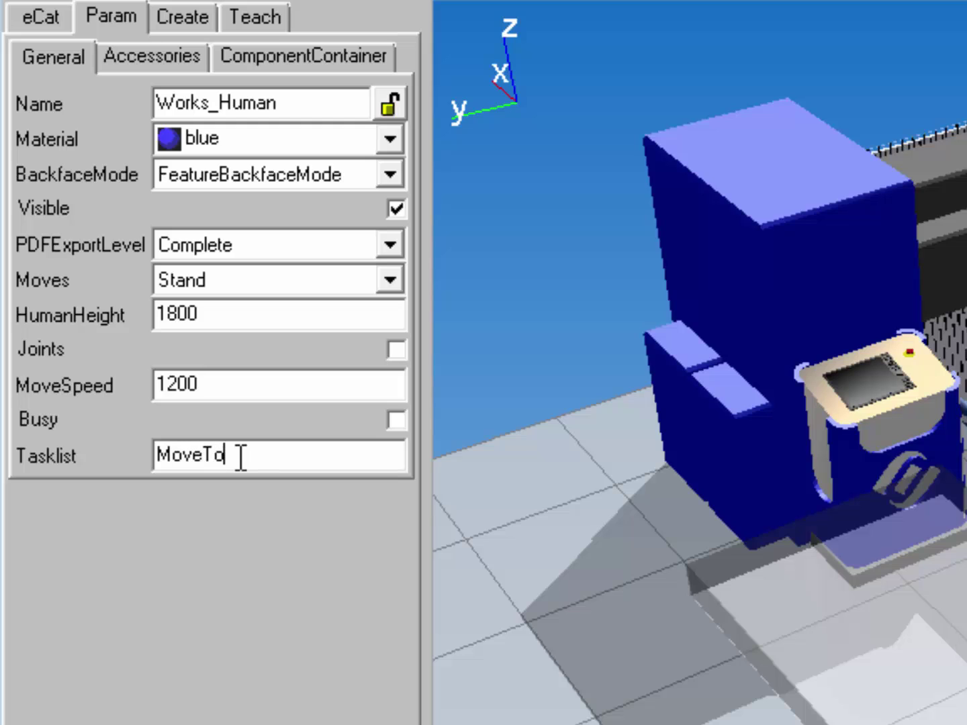
type("achine")
key("Return")
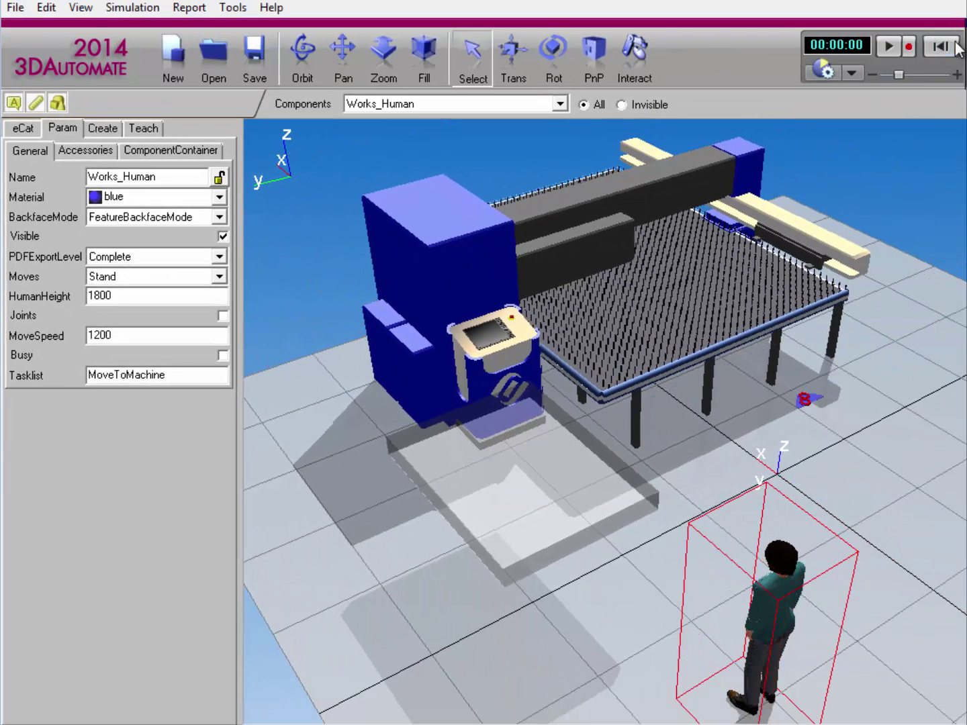
Run the simulation to 00:00:12, then select the Works_Location floor marker
left_click(889, 45)
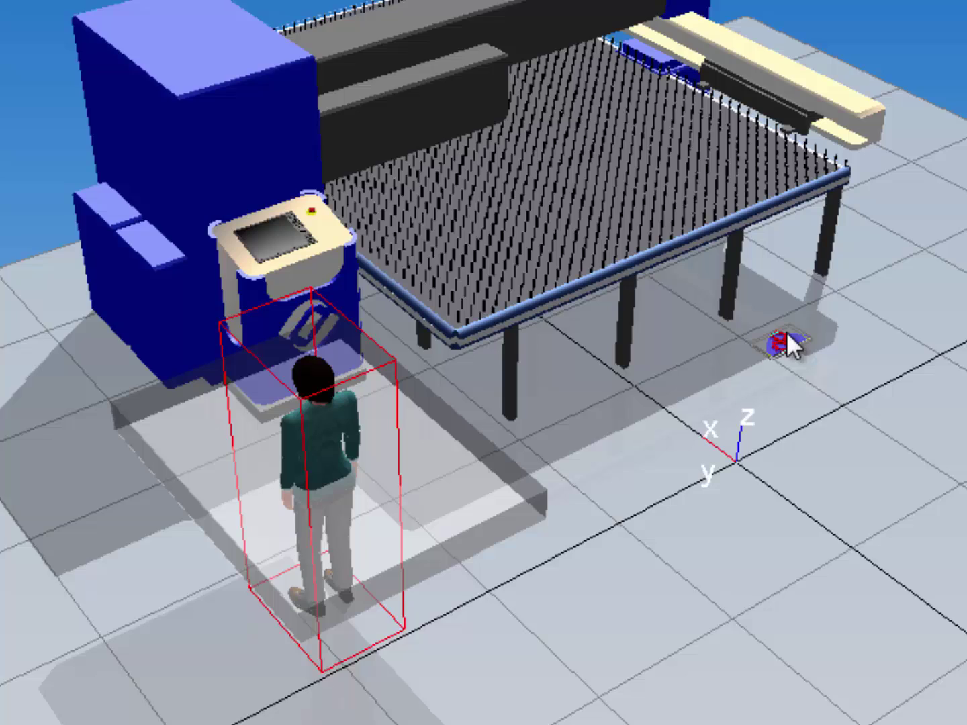
left_click(804, 398)
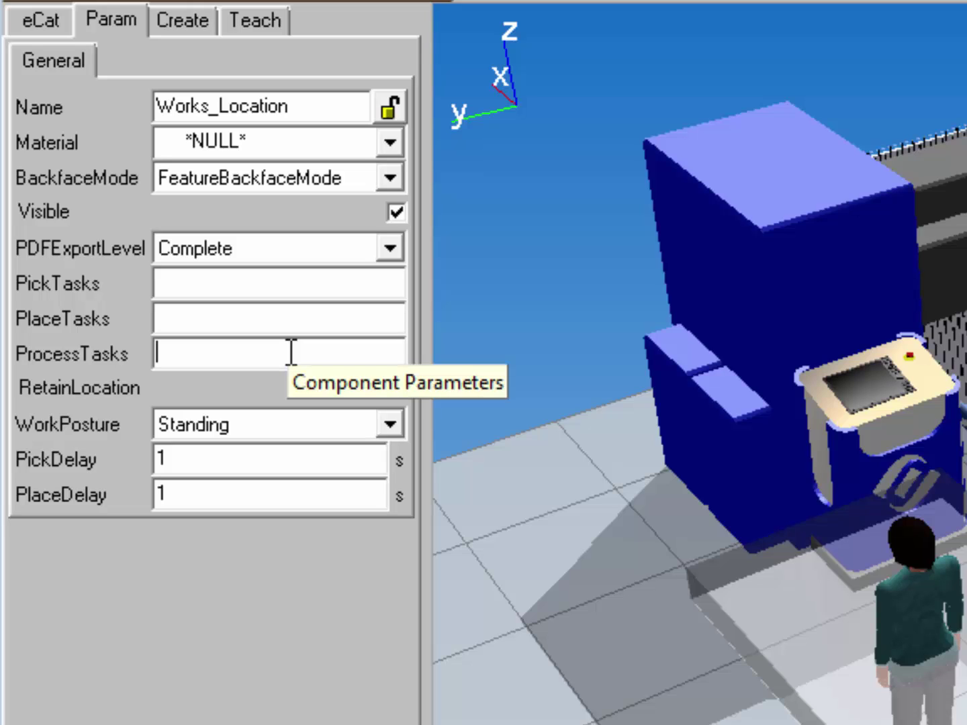
Enter MoveToMachine as Works_Location's ProcessTasks
type("MoveToMachi")
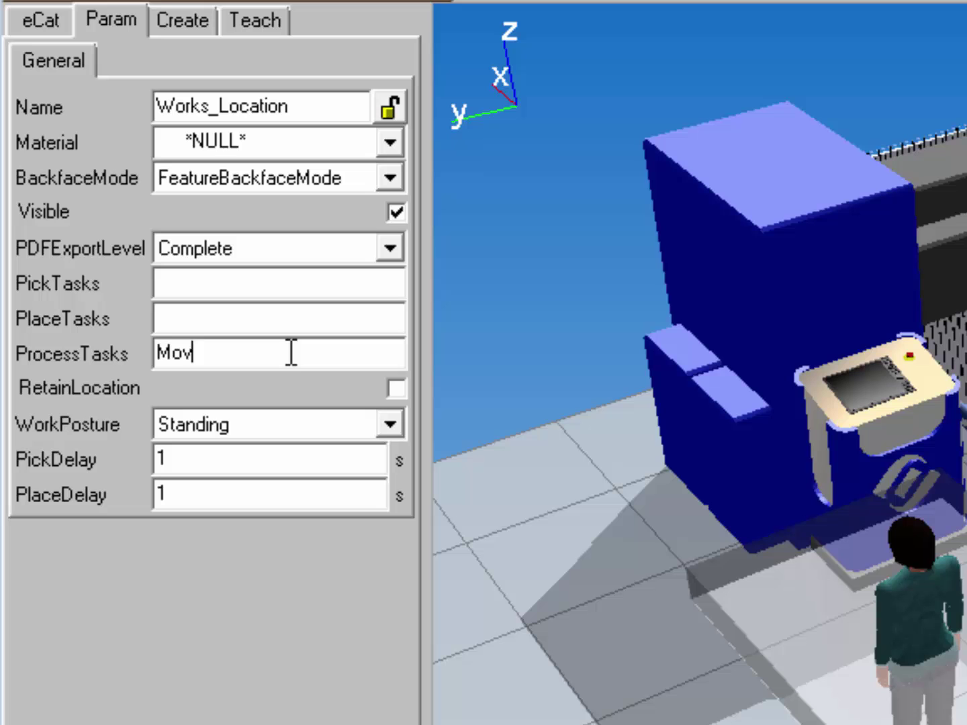
type("ne")
key("Return")
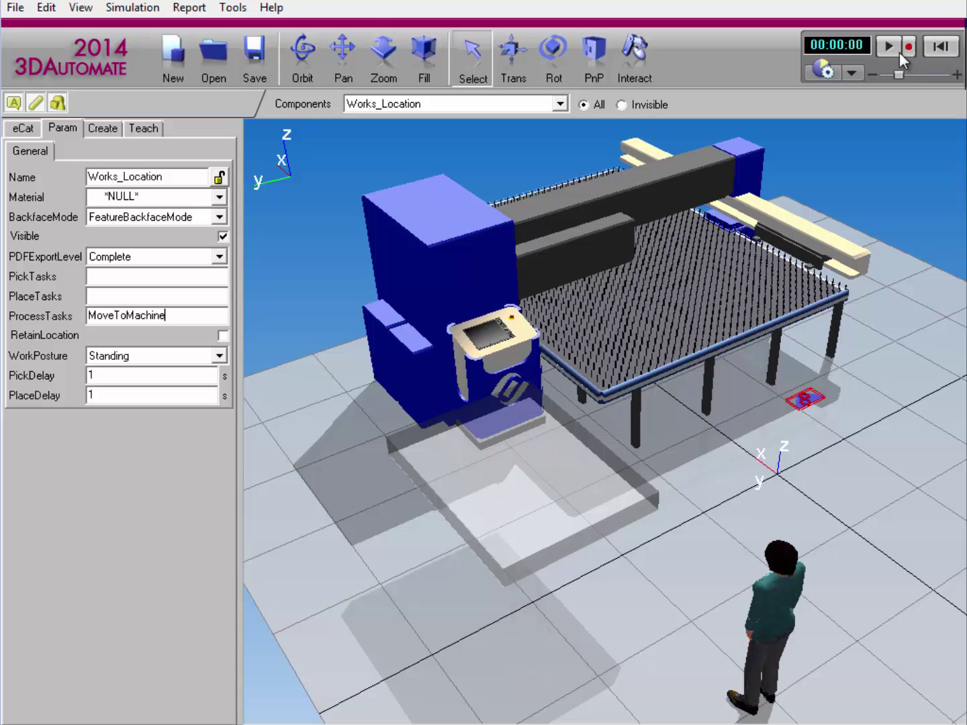
Run the simulation to check that the worker walks to the location marker
left_click(889, 44)
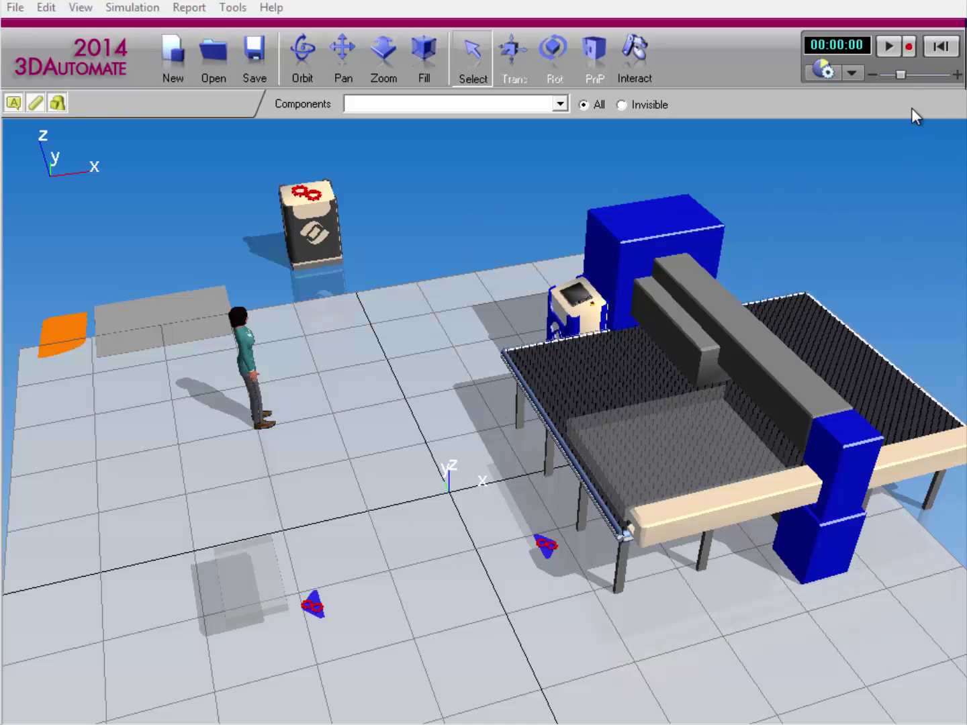
Run the door layout's simulation until two orange door sheets land on the machine table
left_click(889, 51)
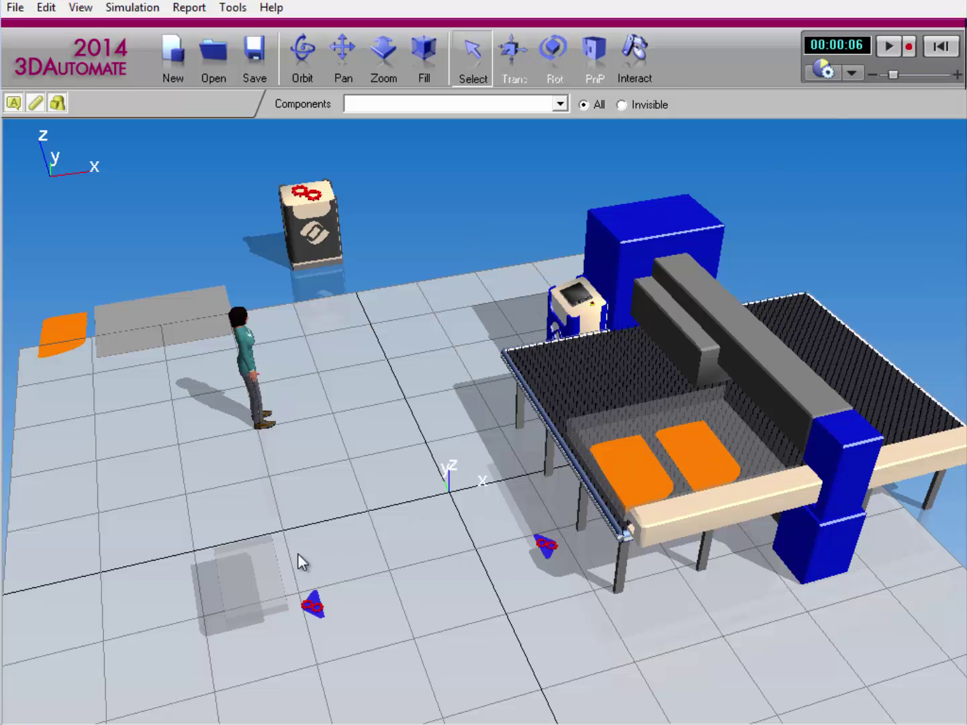
Reopen the properties panel for the Works_Process feeder and select its MoveDoors task name
left_click(248, 578)
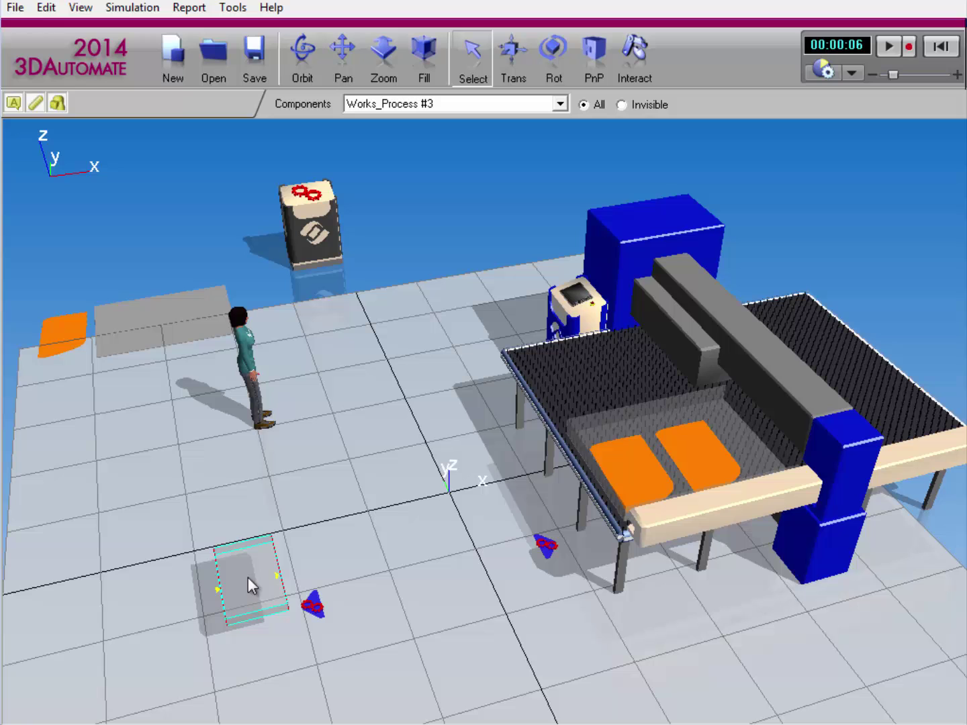
left_click(584, 425)
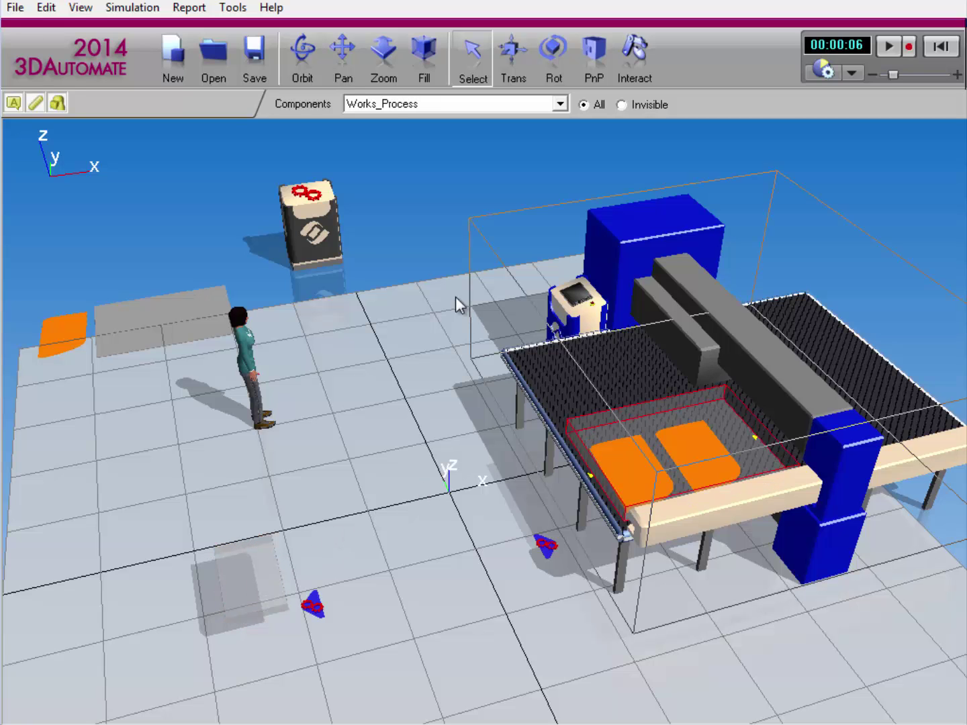
left_click(92, 7)
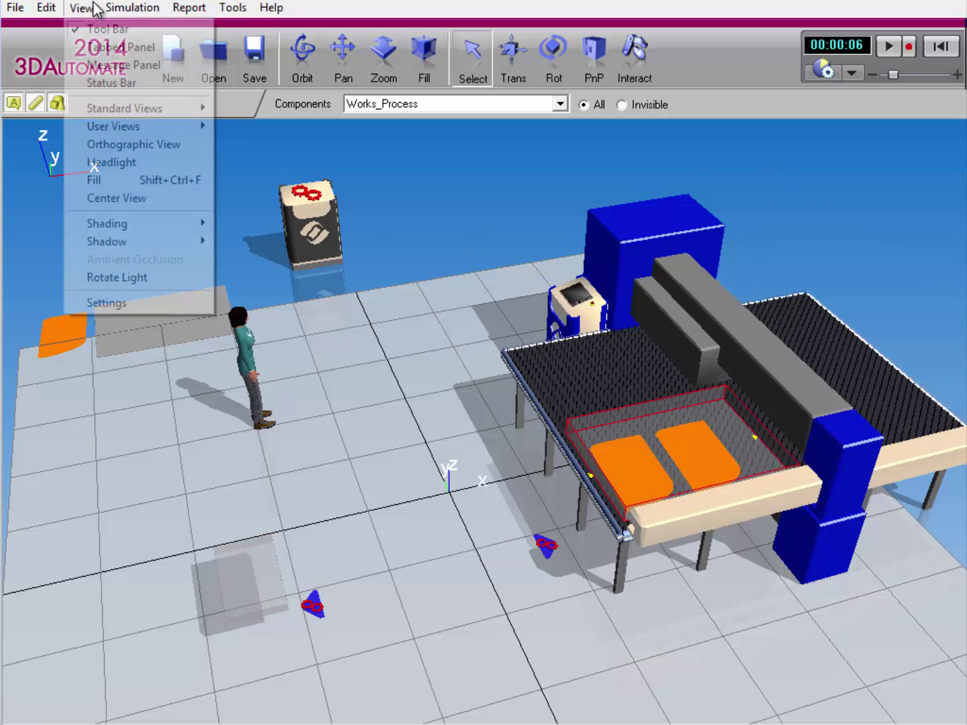
left_click(98, 49)
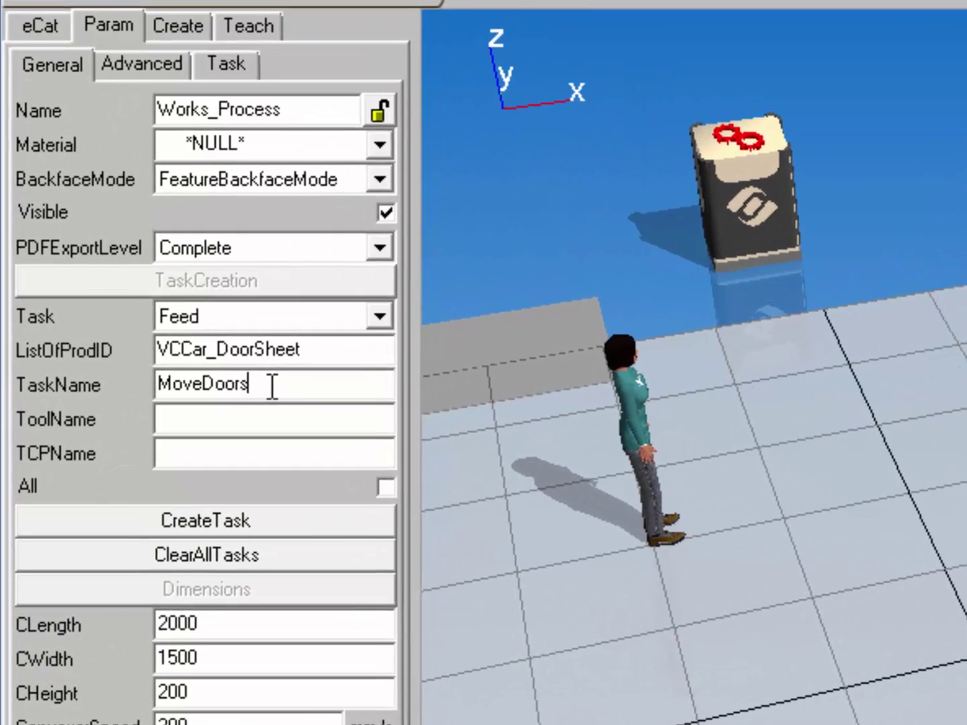
left_click_drag(156, 336, 82, 335)
key("ctrl+c")
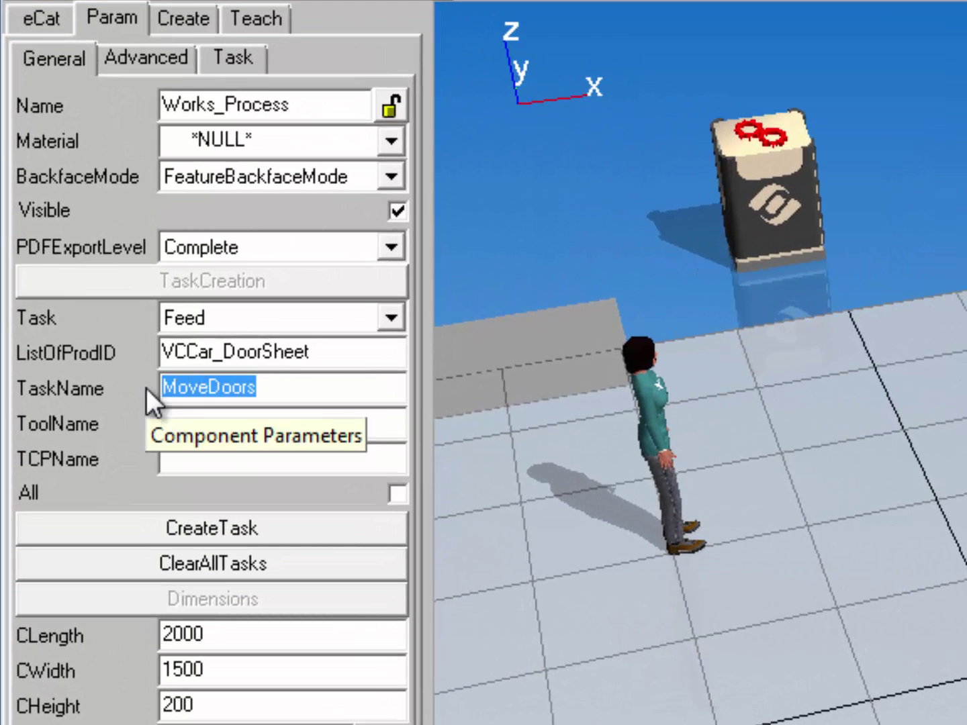
Paste MoveDoors into the worker figure's Tasklist field and confirm it
left_click(640, 440)
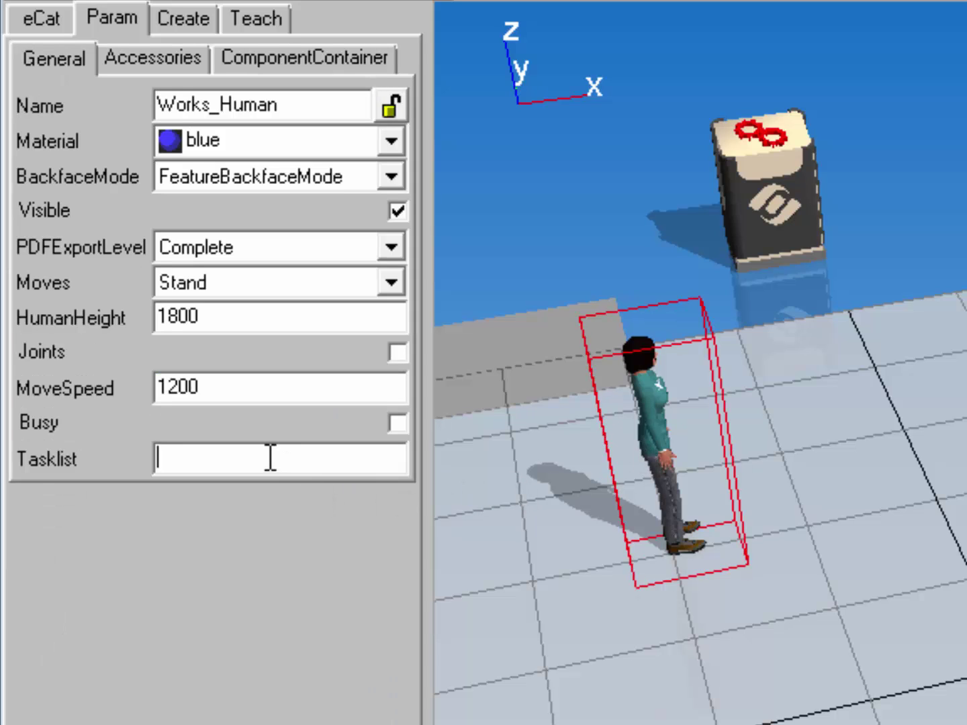
left_click(270, 458)
key("ctrl+v")
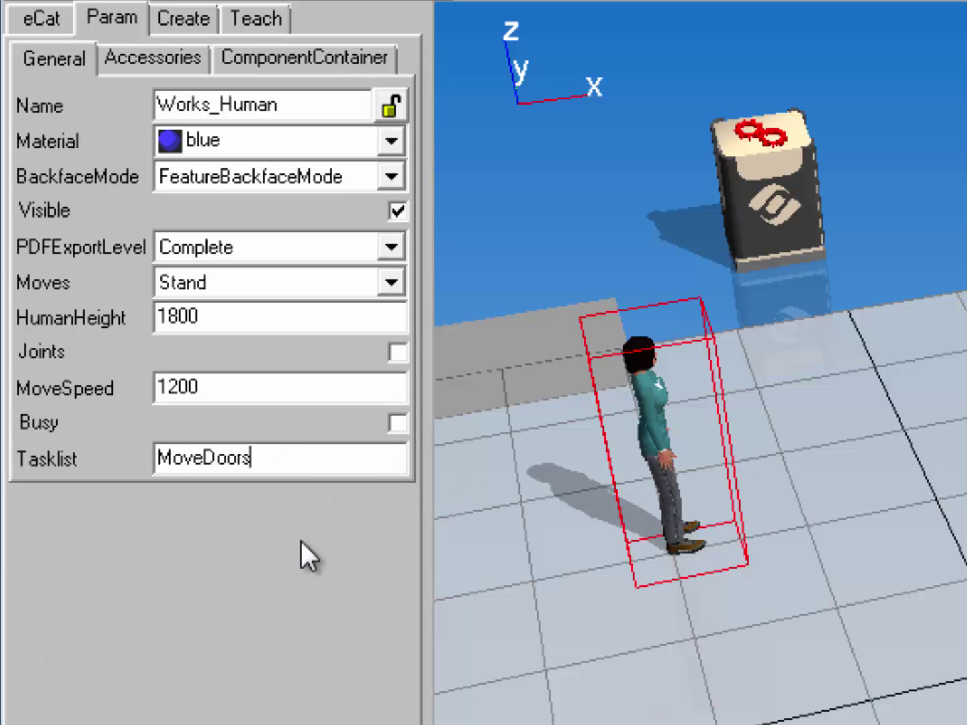
key("Return")
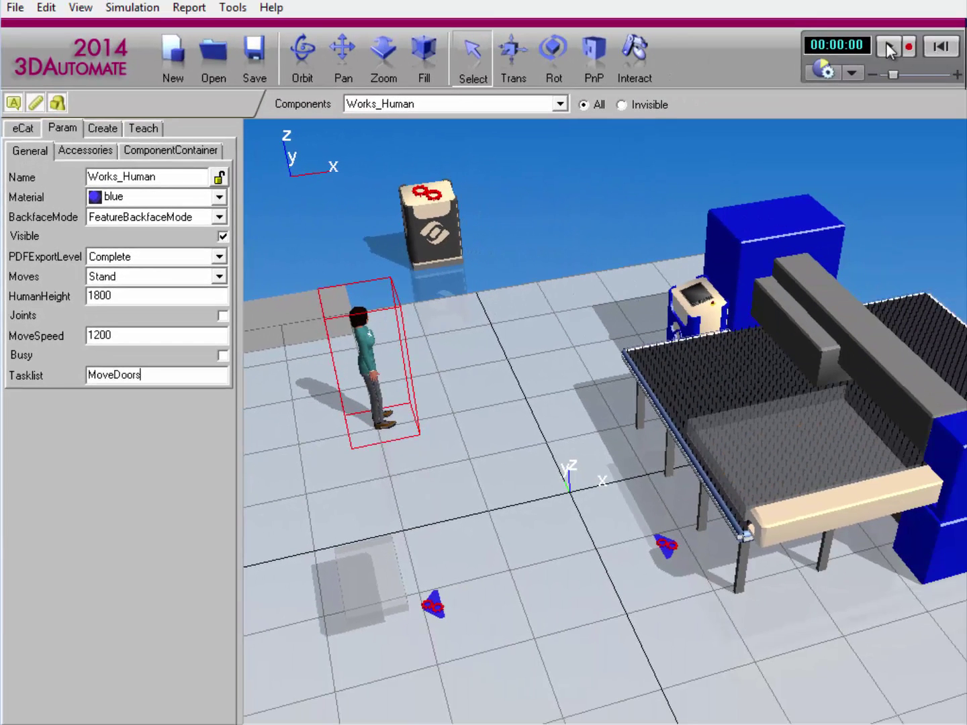
Test-run the simulation at a faster speed, then stop it and reset to the start
left_click(890, 48)
left_click_drag(893, 75, 900, 76)
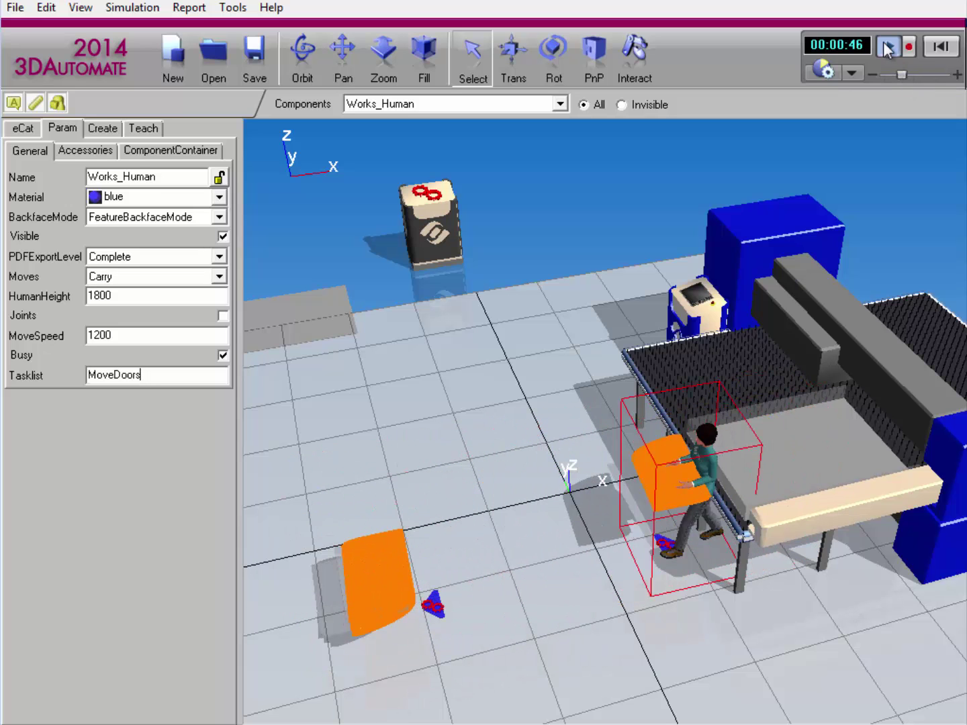
left_click(912, 54)
left_click(939, 48)
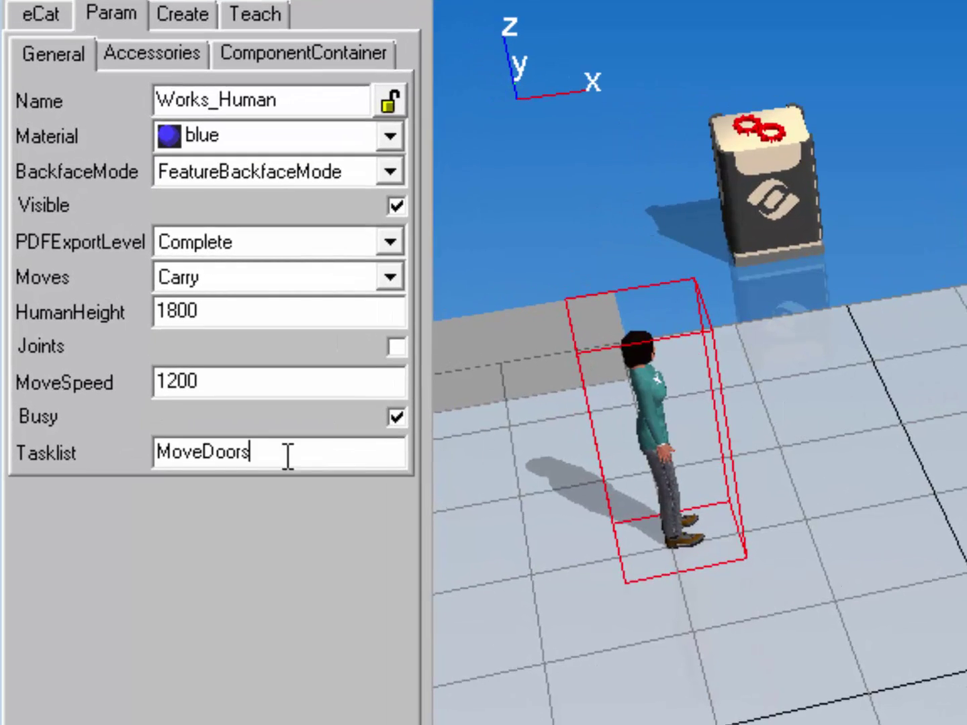
Copy MoveDoors and paste it as PickTasks on the first floor location marker
left_click_drag(287, 457, 155, 458)
key("ctrl+c")
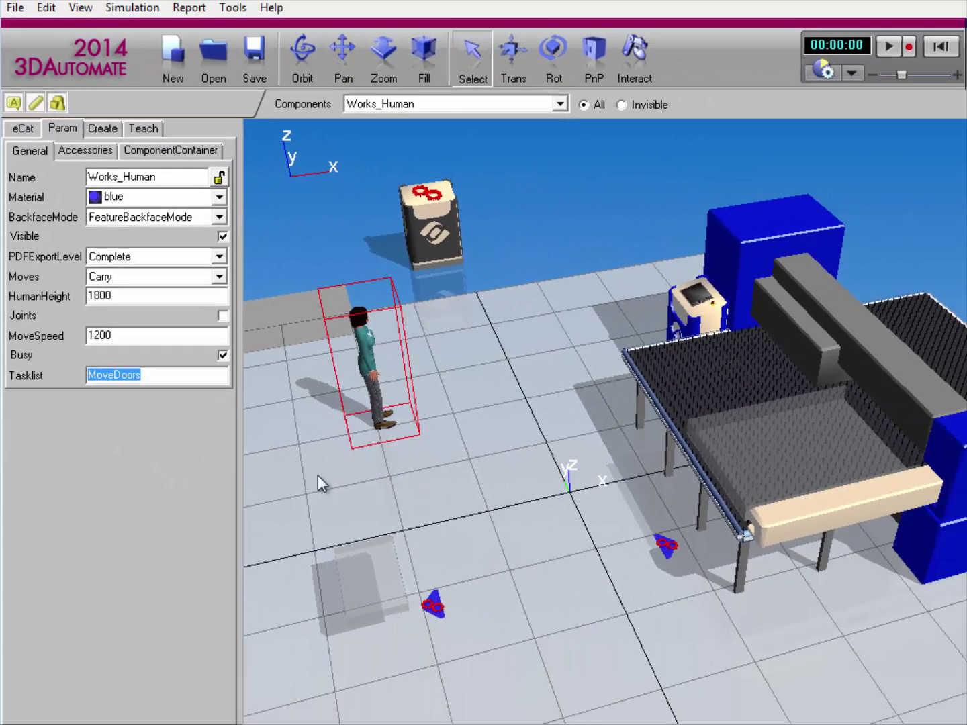
left_click(658, 544)
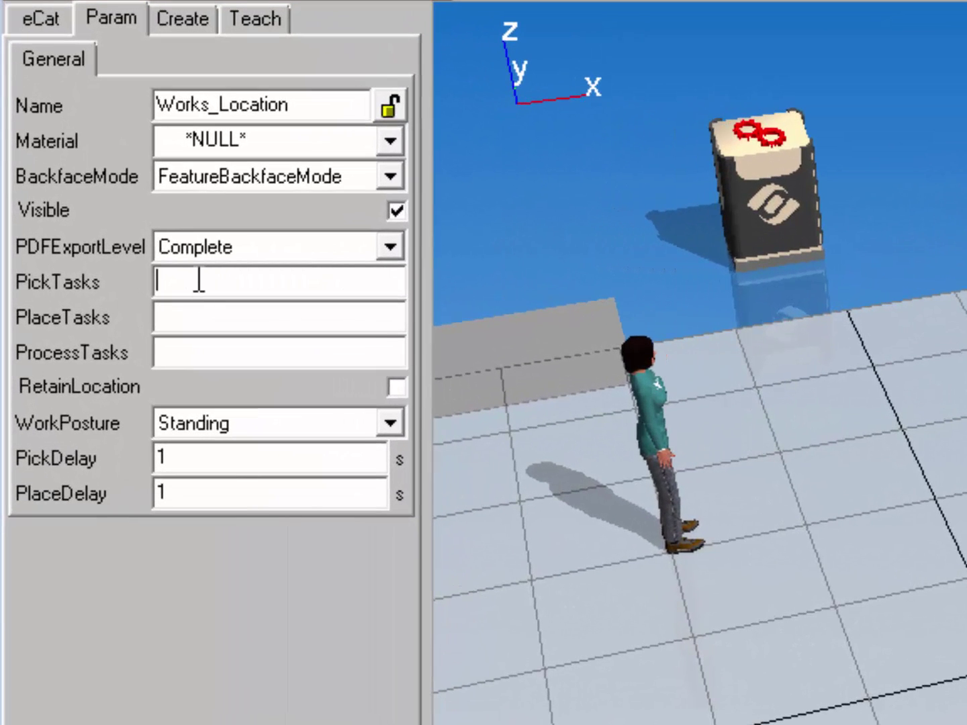
right_click(199, 282)
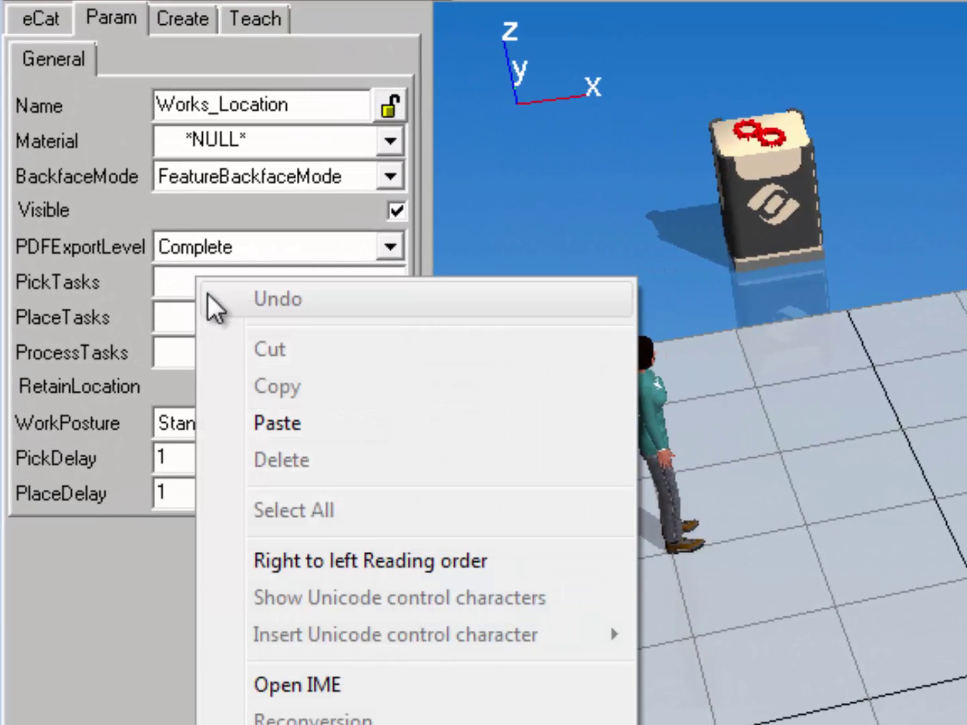
left_click(288, 421)
key("Return")
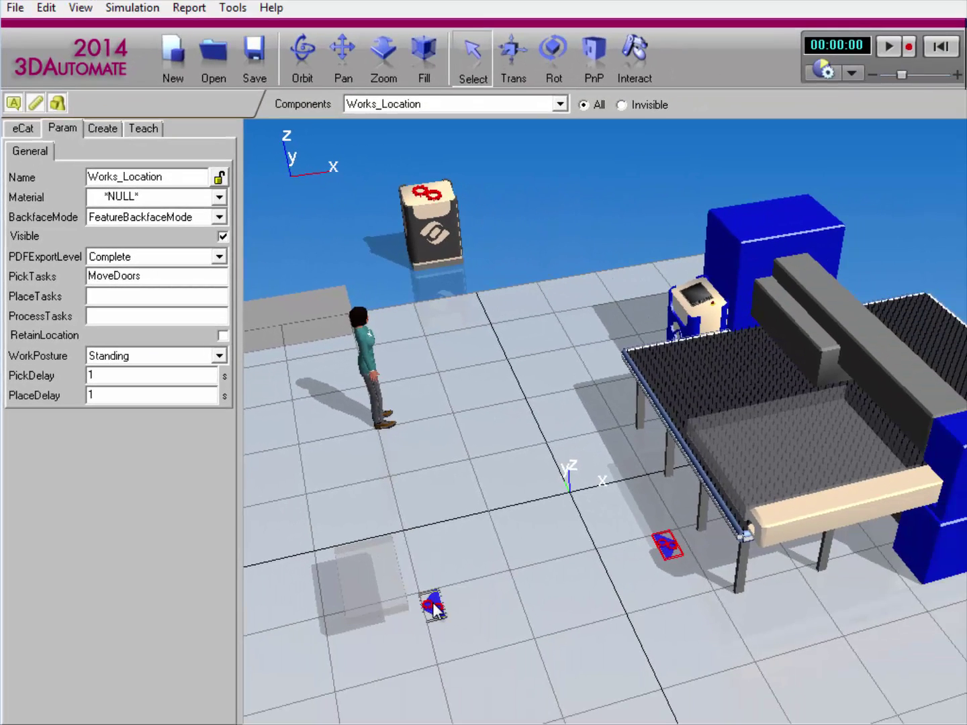
Enter MoveDoors as PlaceTasks on the second floor location marker, Works_Location #2
left_click(488, 647)
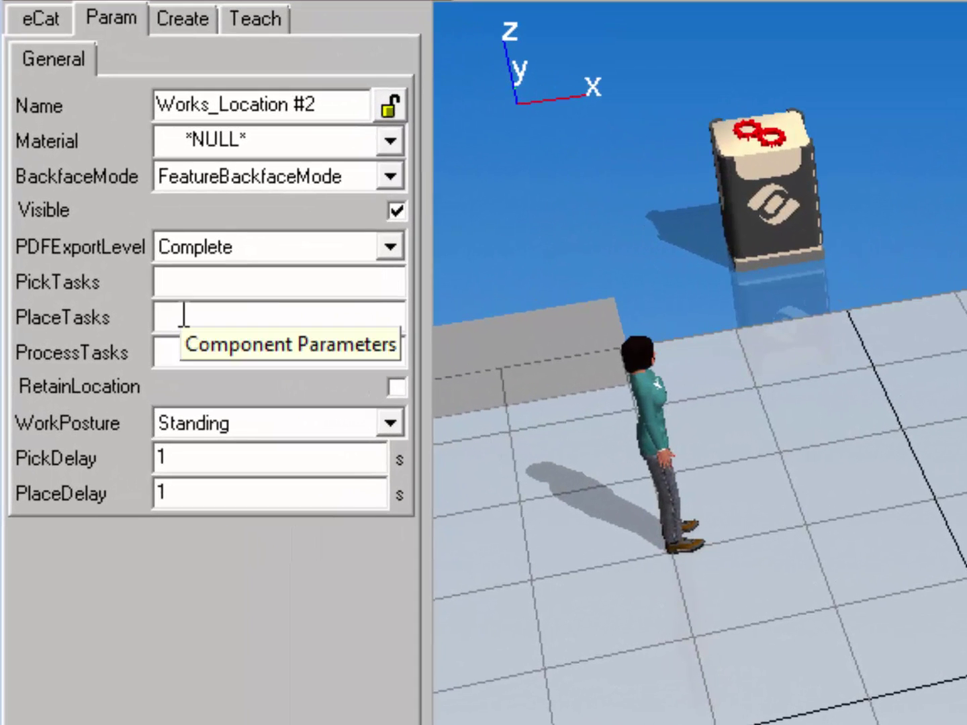
left_click(184, 315)
type("MoveDoors")
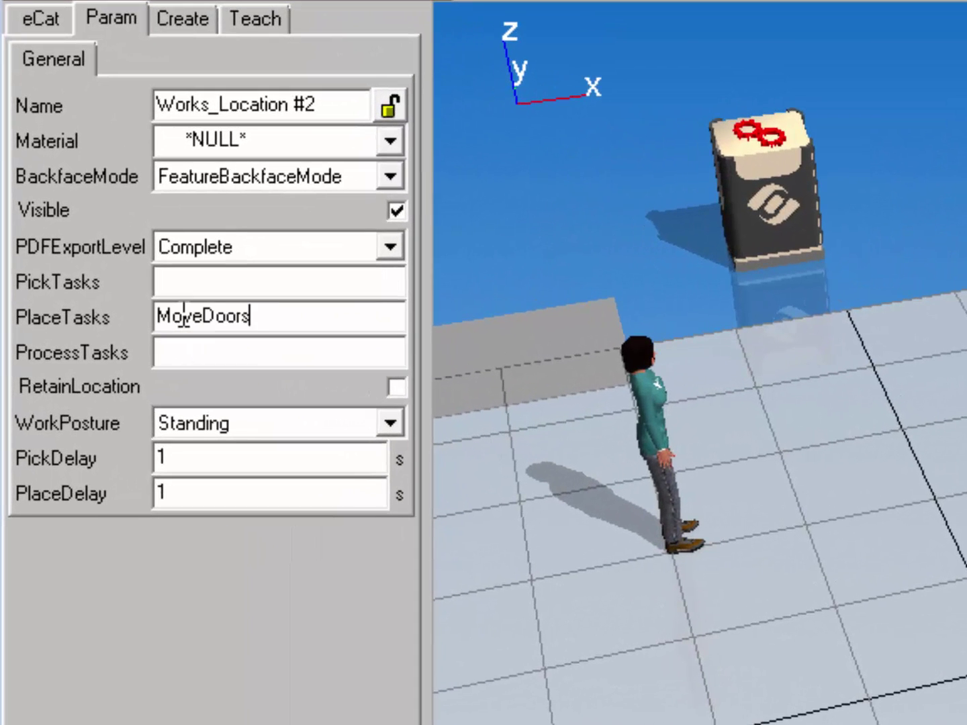
key("Return")
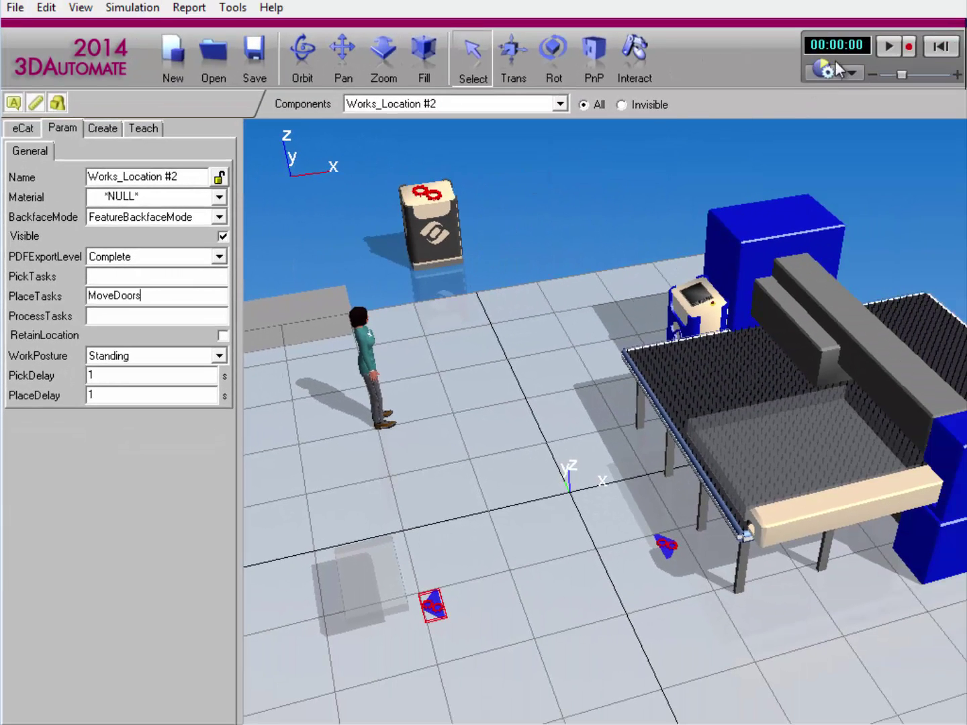
Start the simulation and drag the speed slider to run it slower
left_click(885, 45)
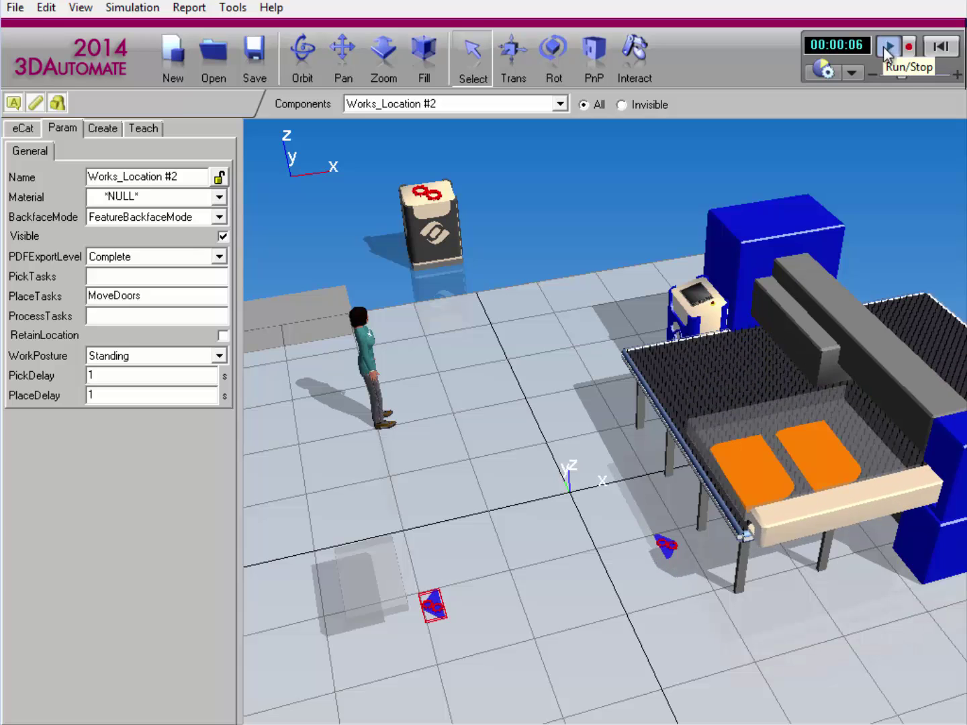
left_click_drag(903, 78, 898, 77)
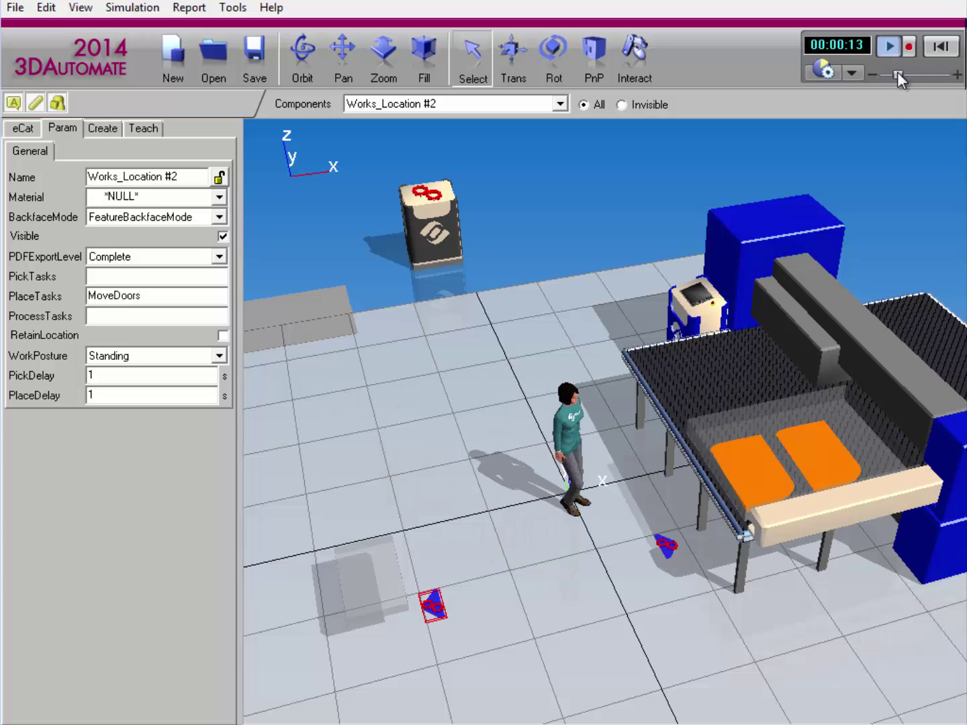